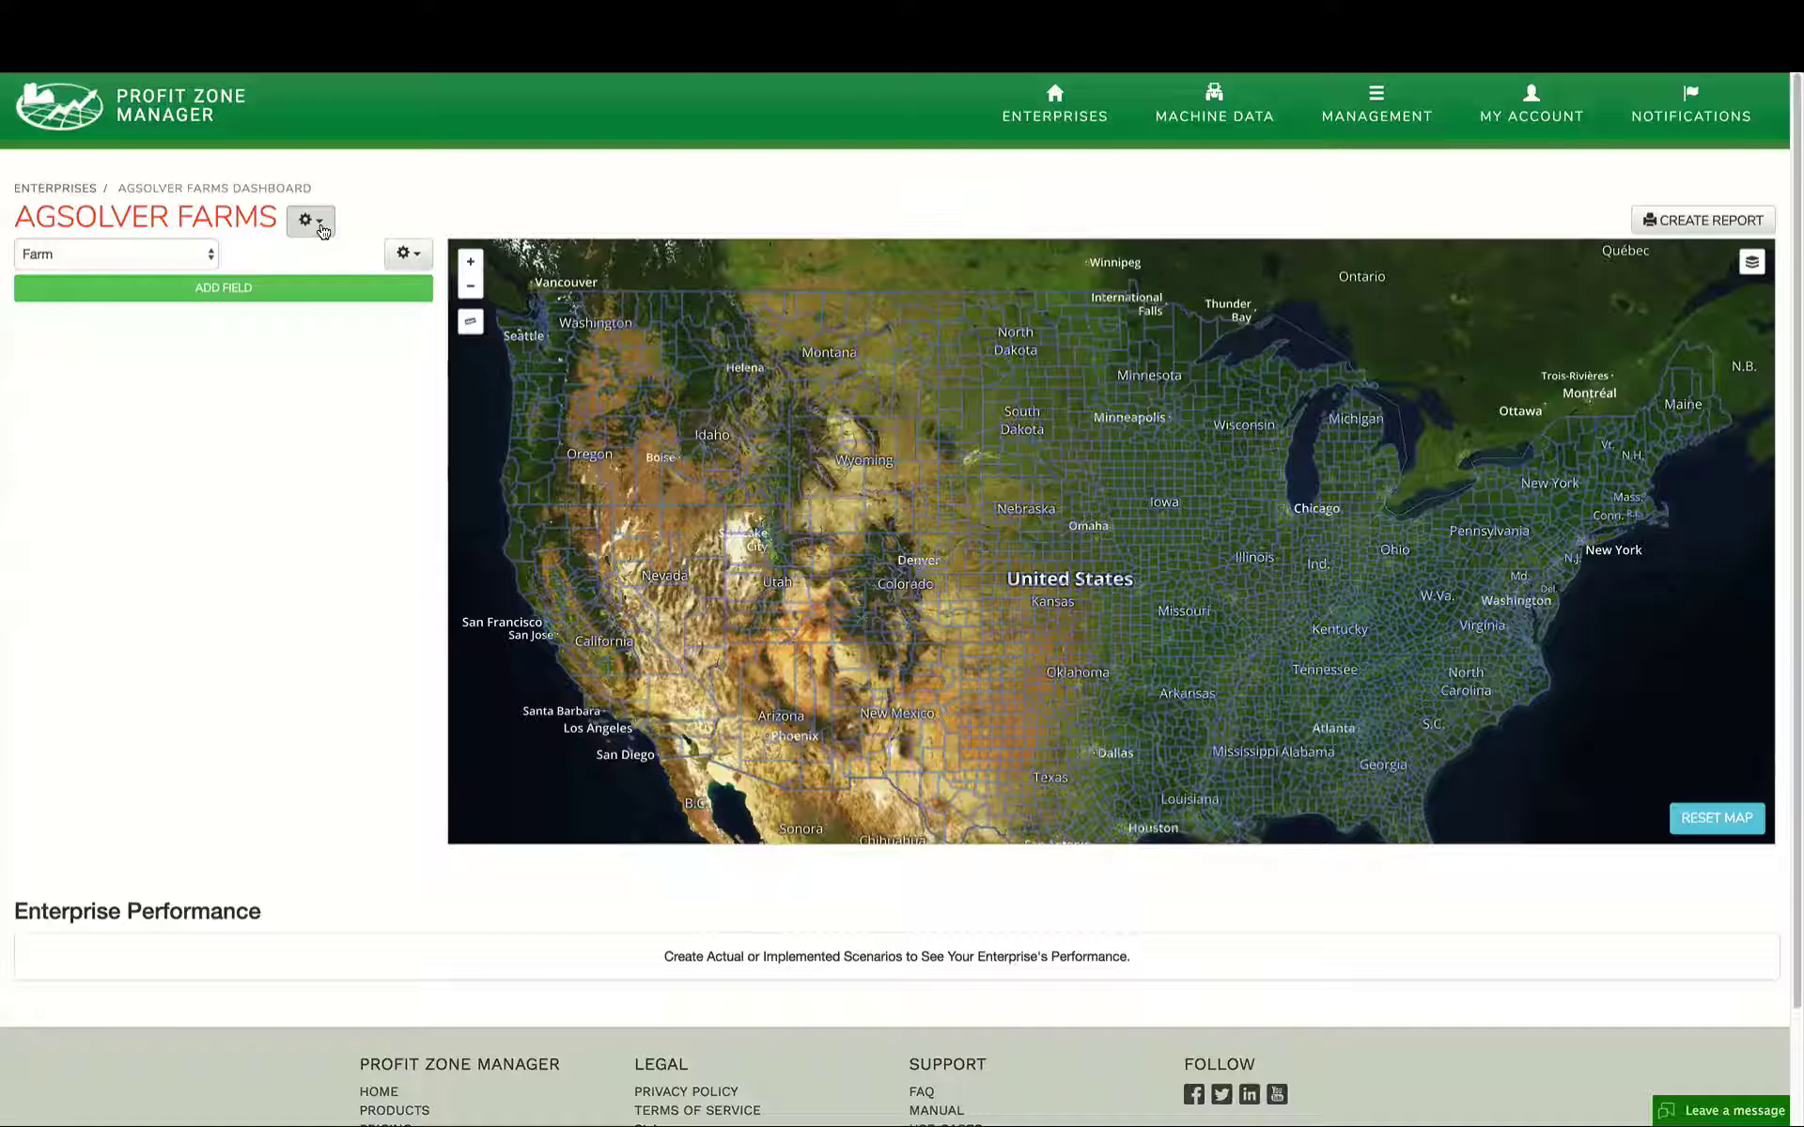
Step: Create an enterprise budget named 2015 Corn for year 2015 and crop Corn, copying the IA 2015 Continuous Corn Non-Irrigated template
left_click(322, 231)
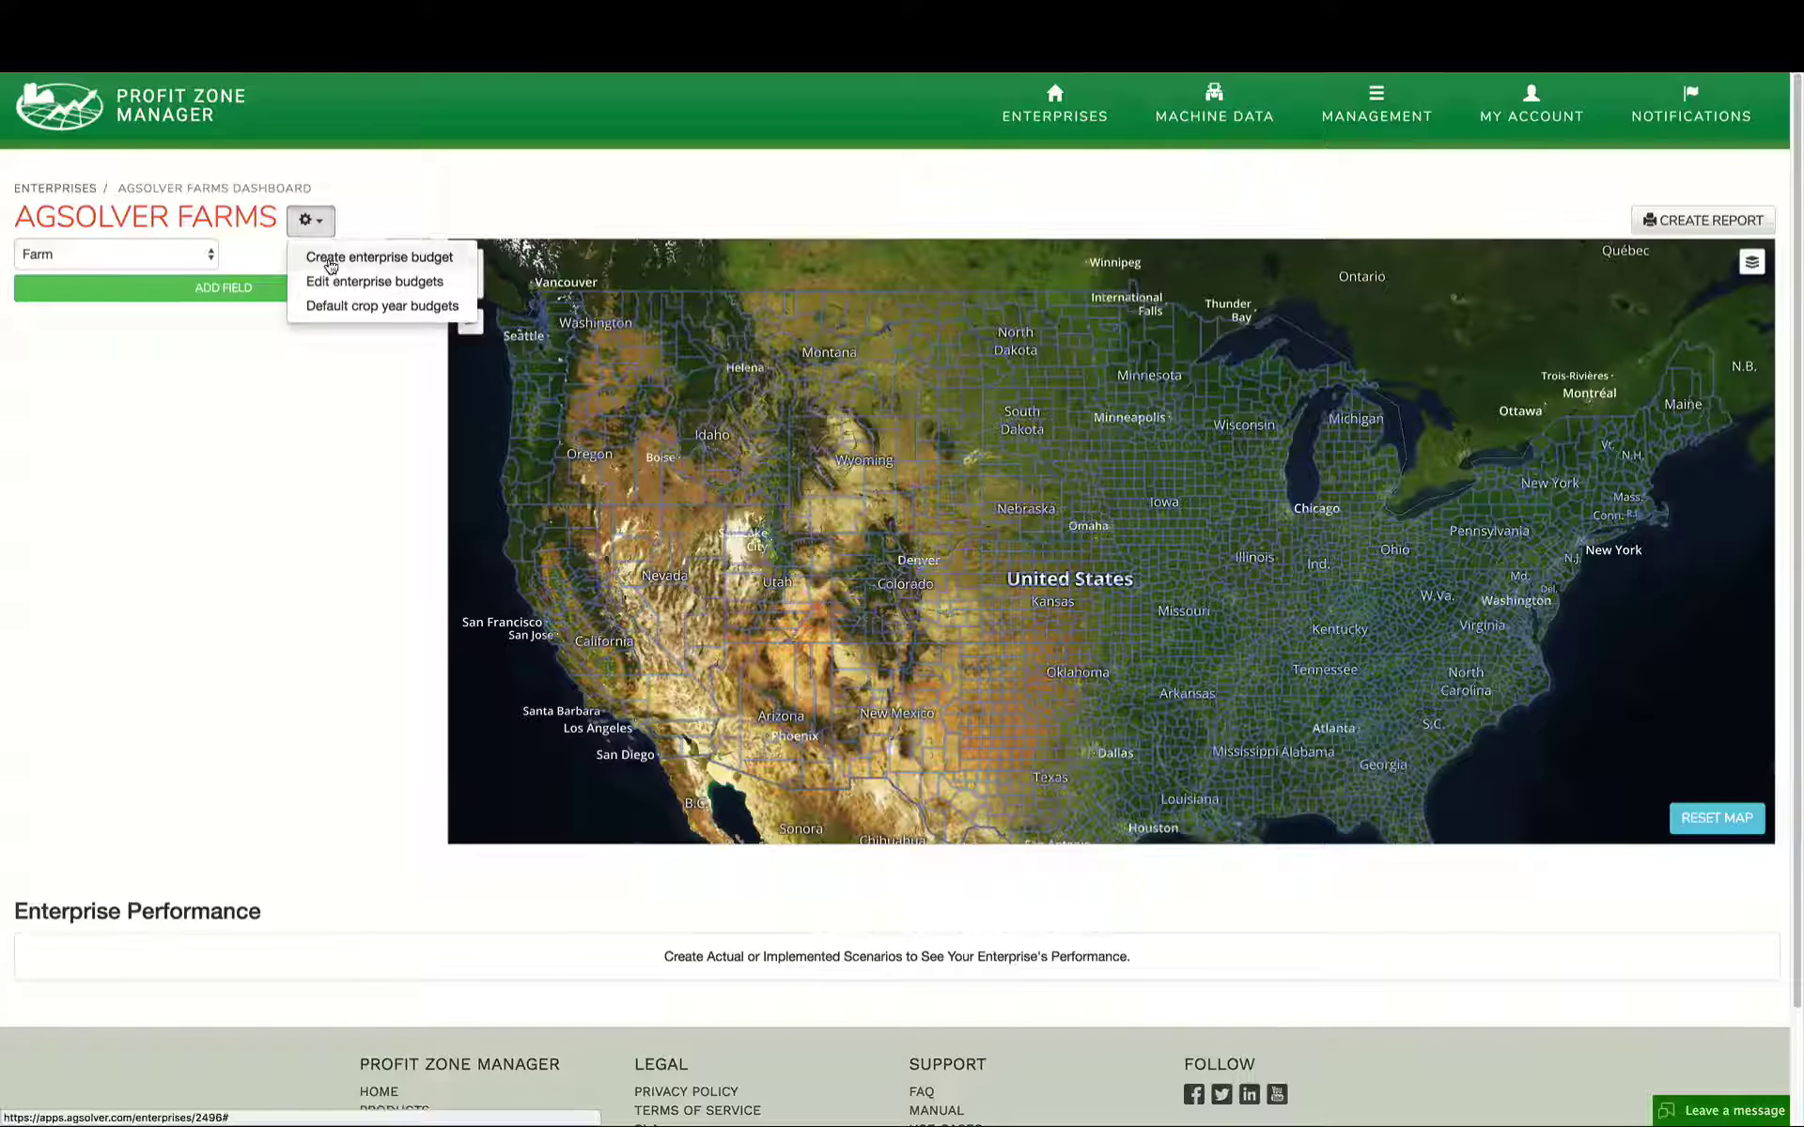
left_click(331, 260)
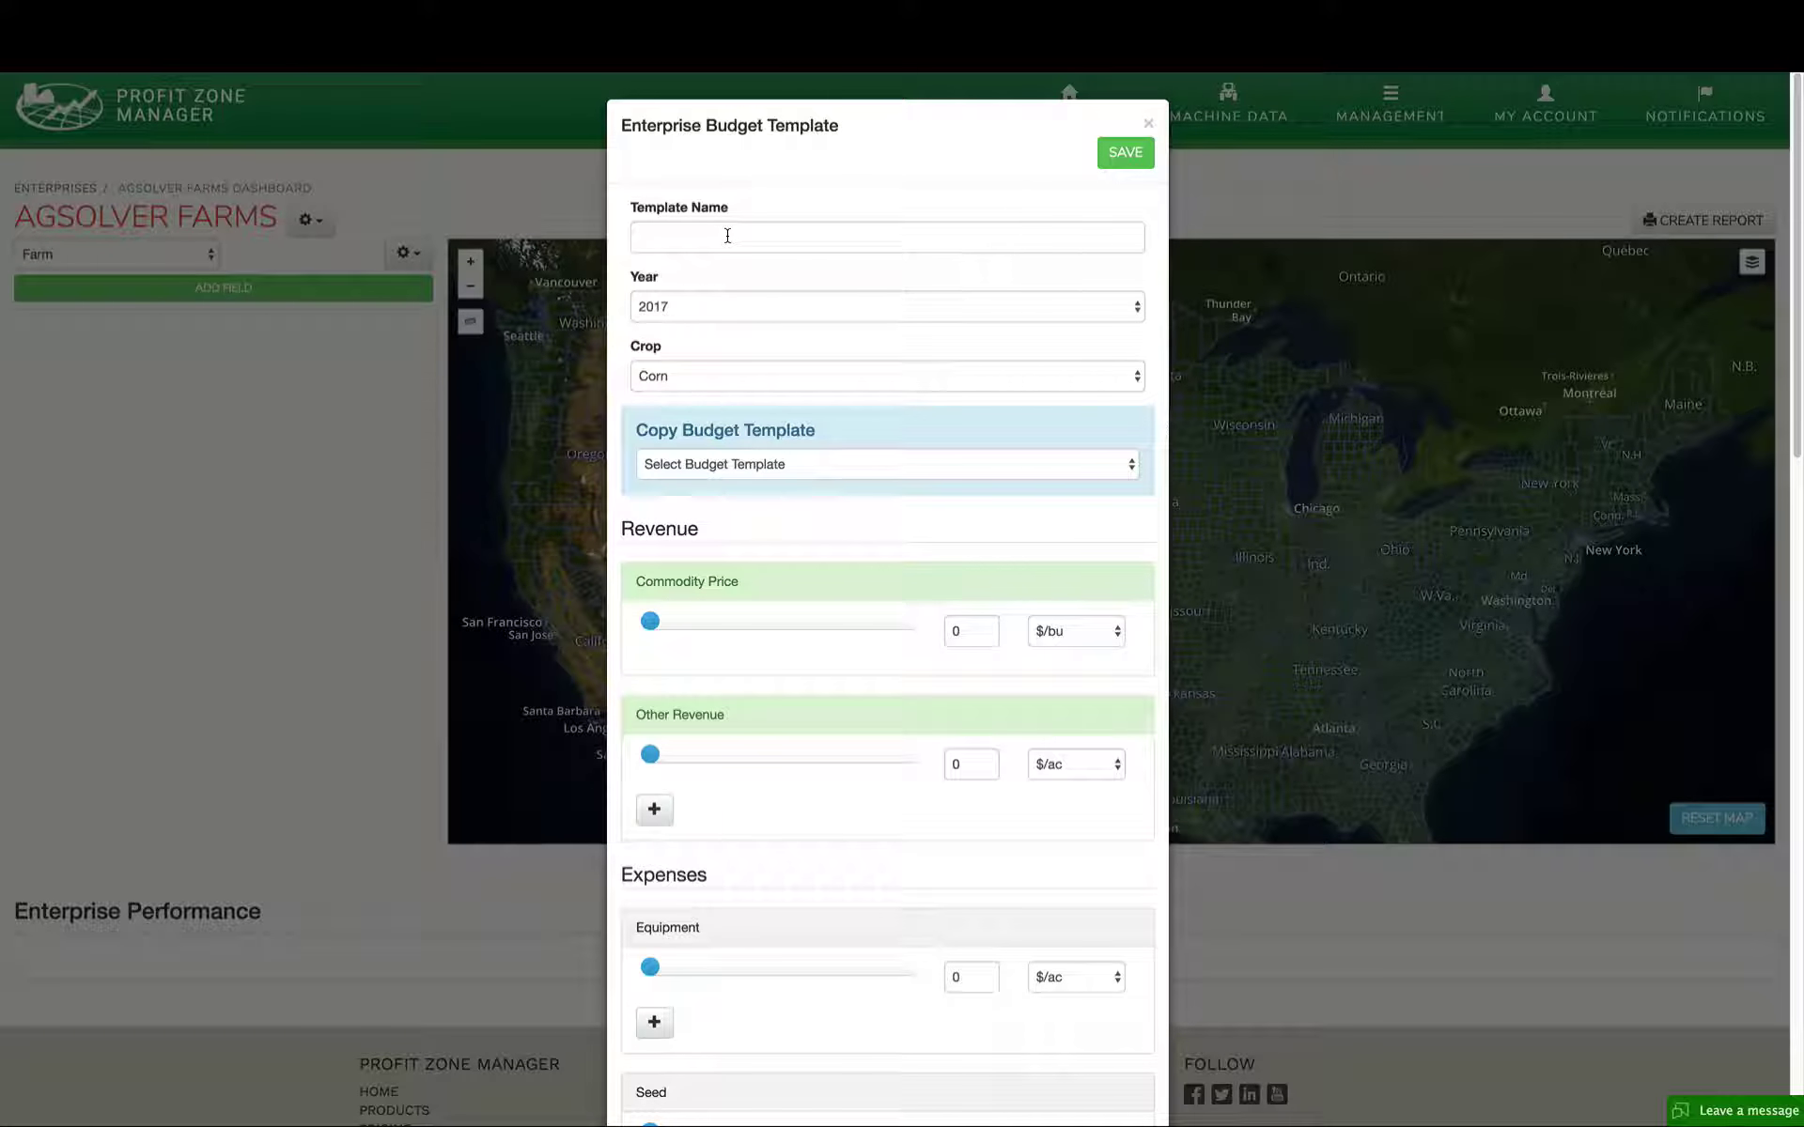
left_click(727, 236)
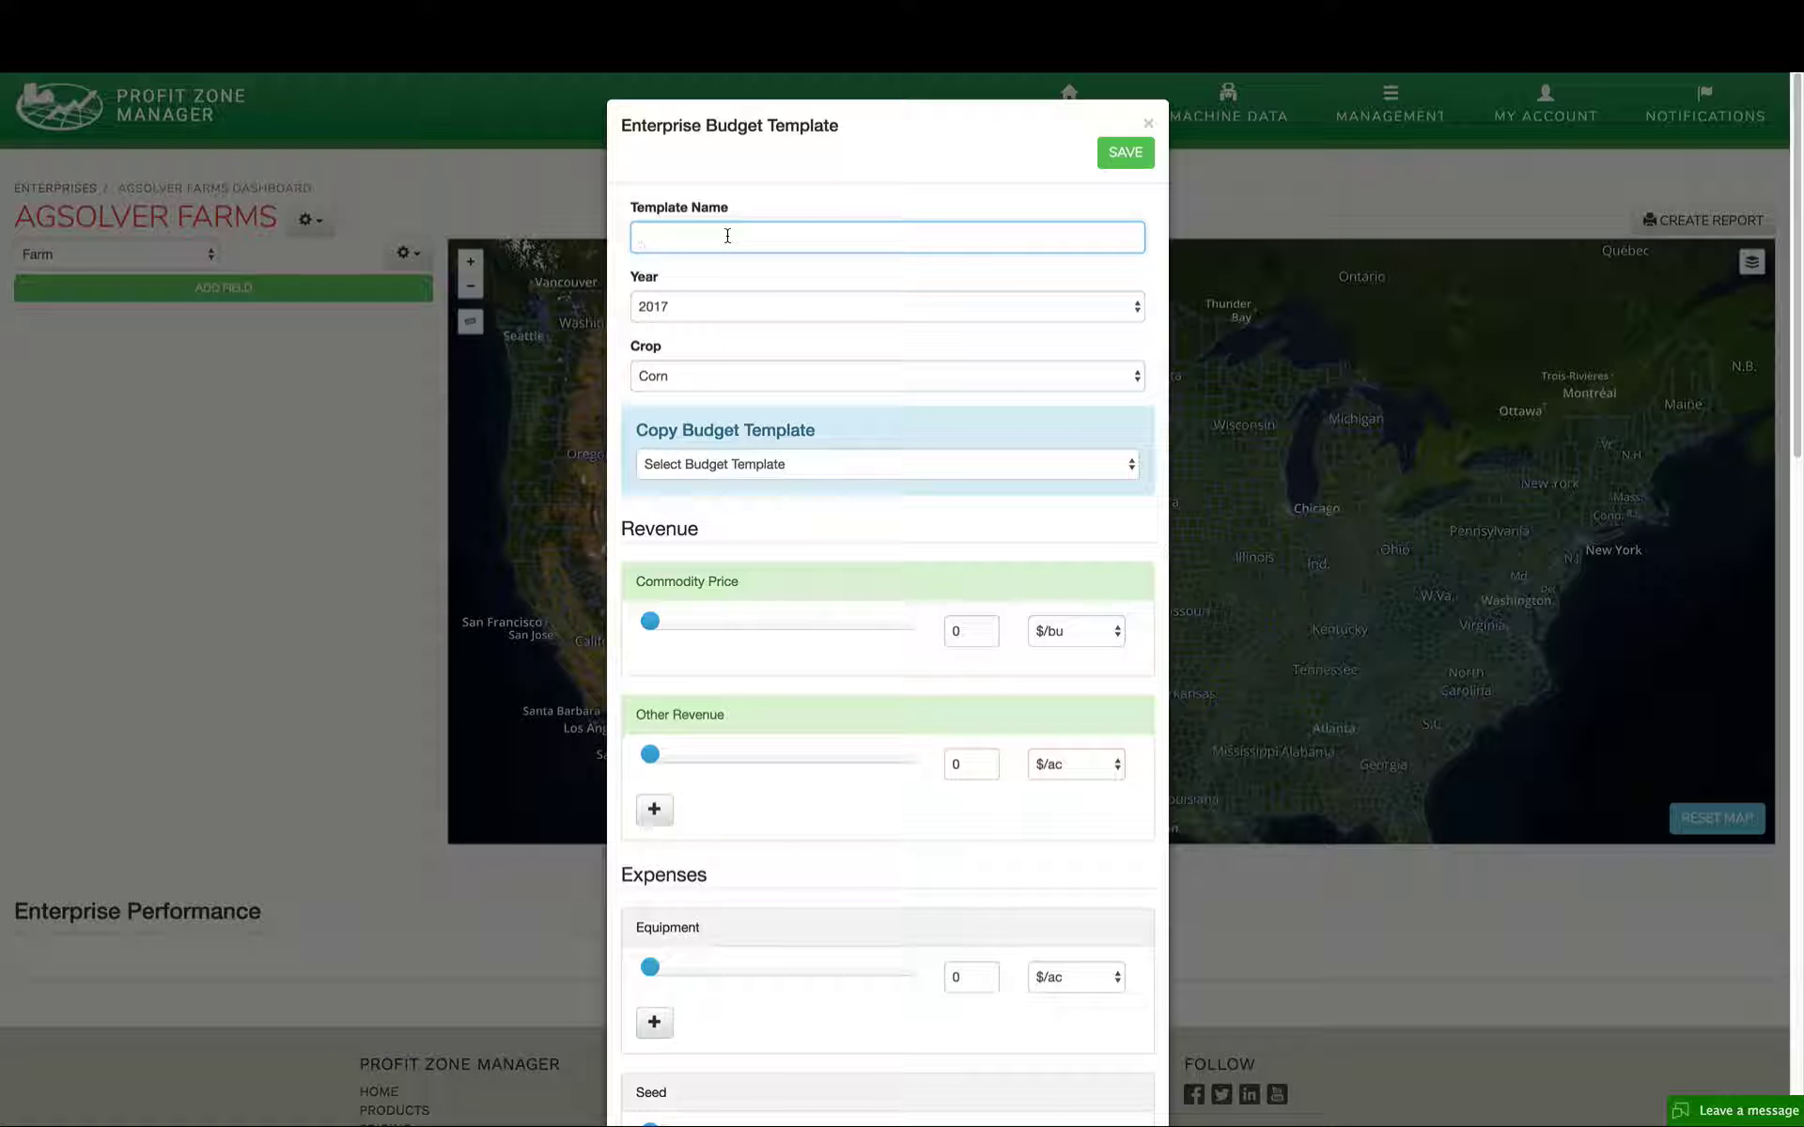
type("2015 Corn")
left_click(701, 306)
key("Escape")
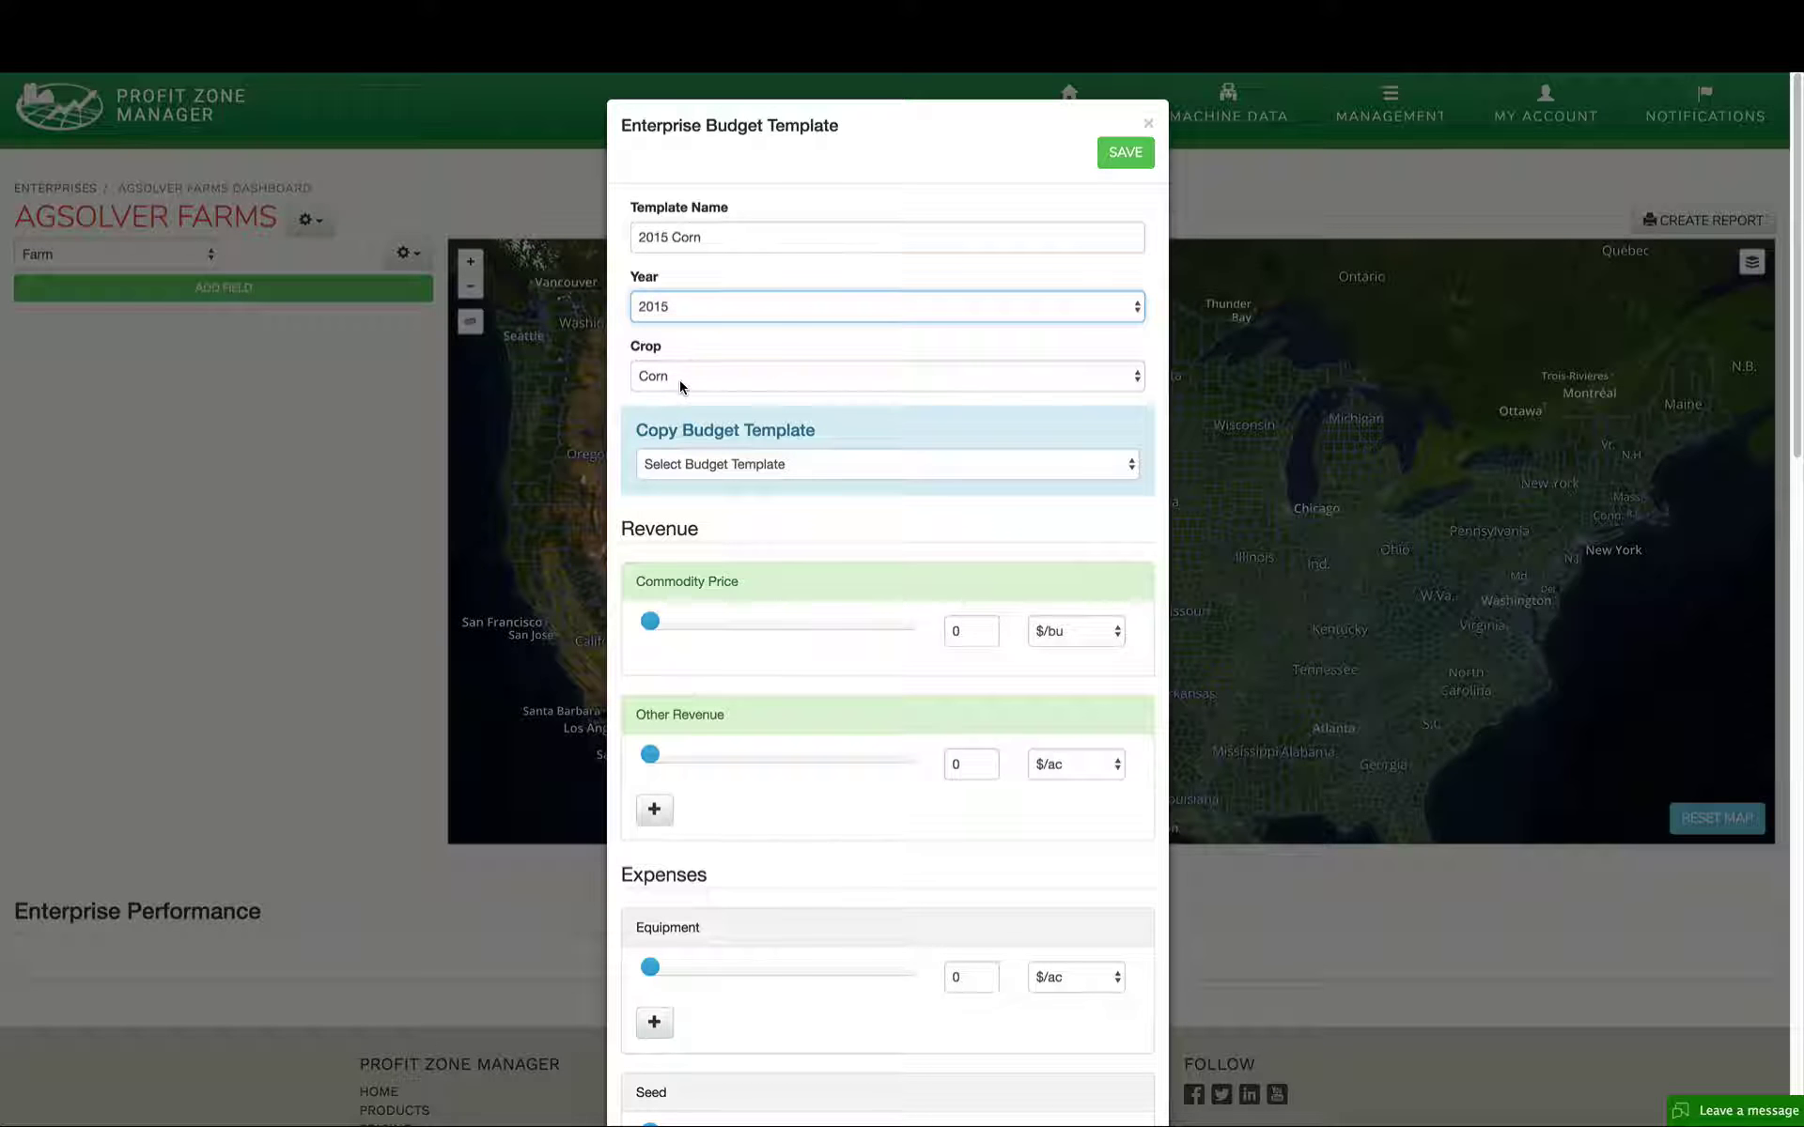
left_click(709, 470)
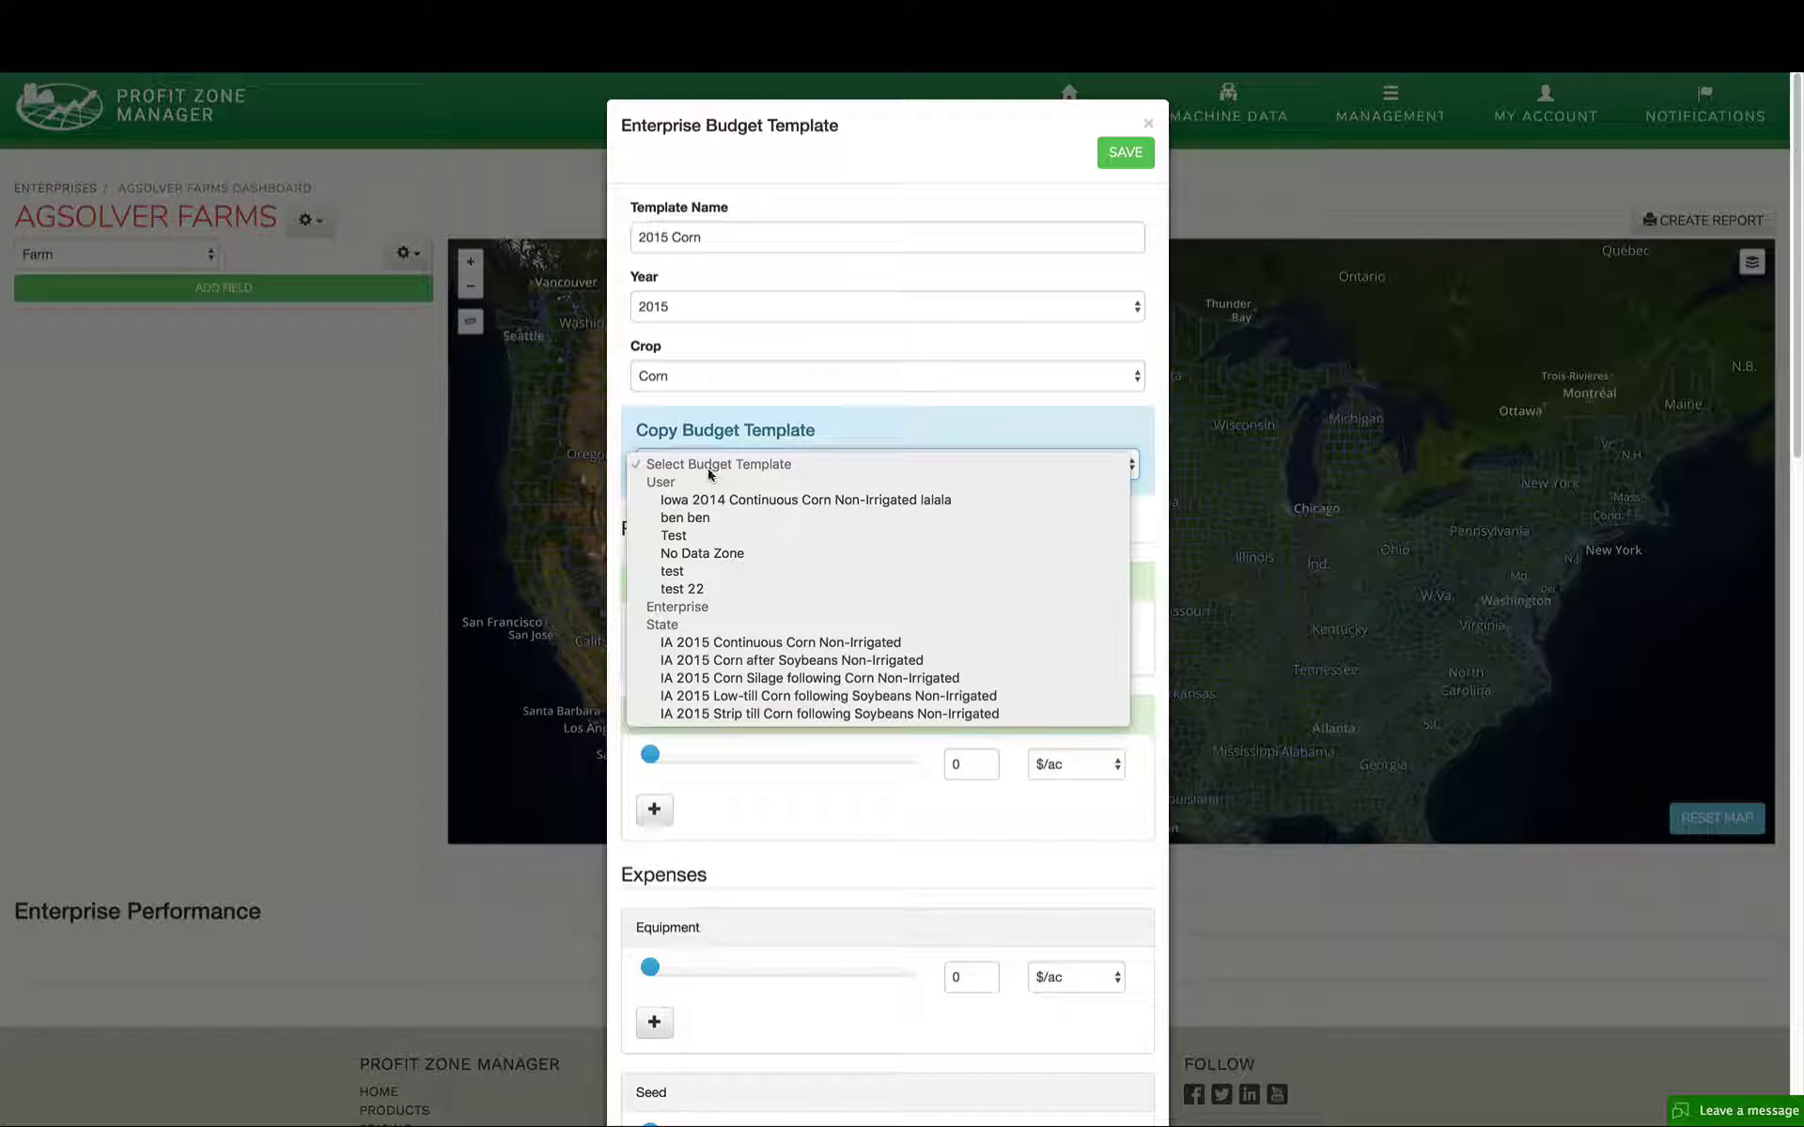
left_click(738, 648)
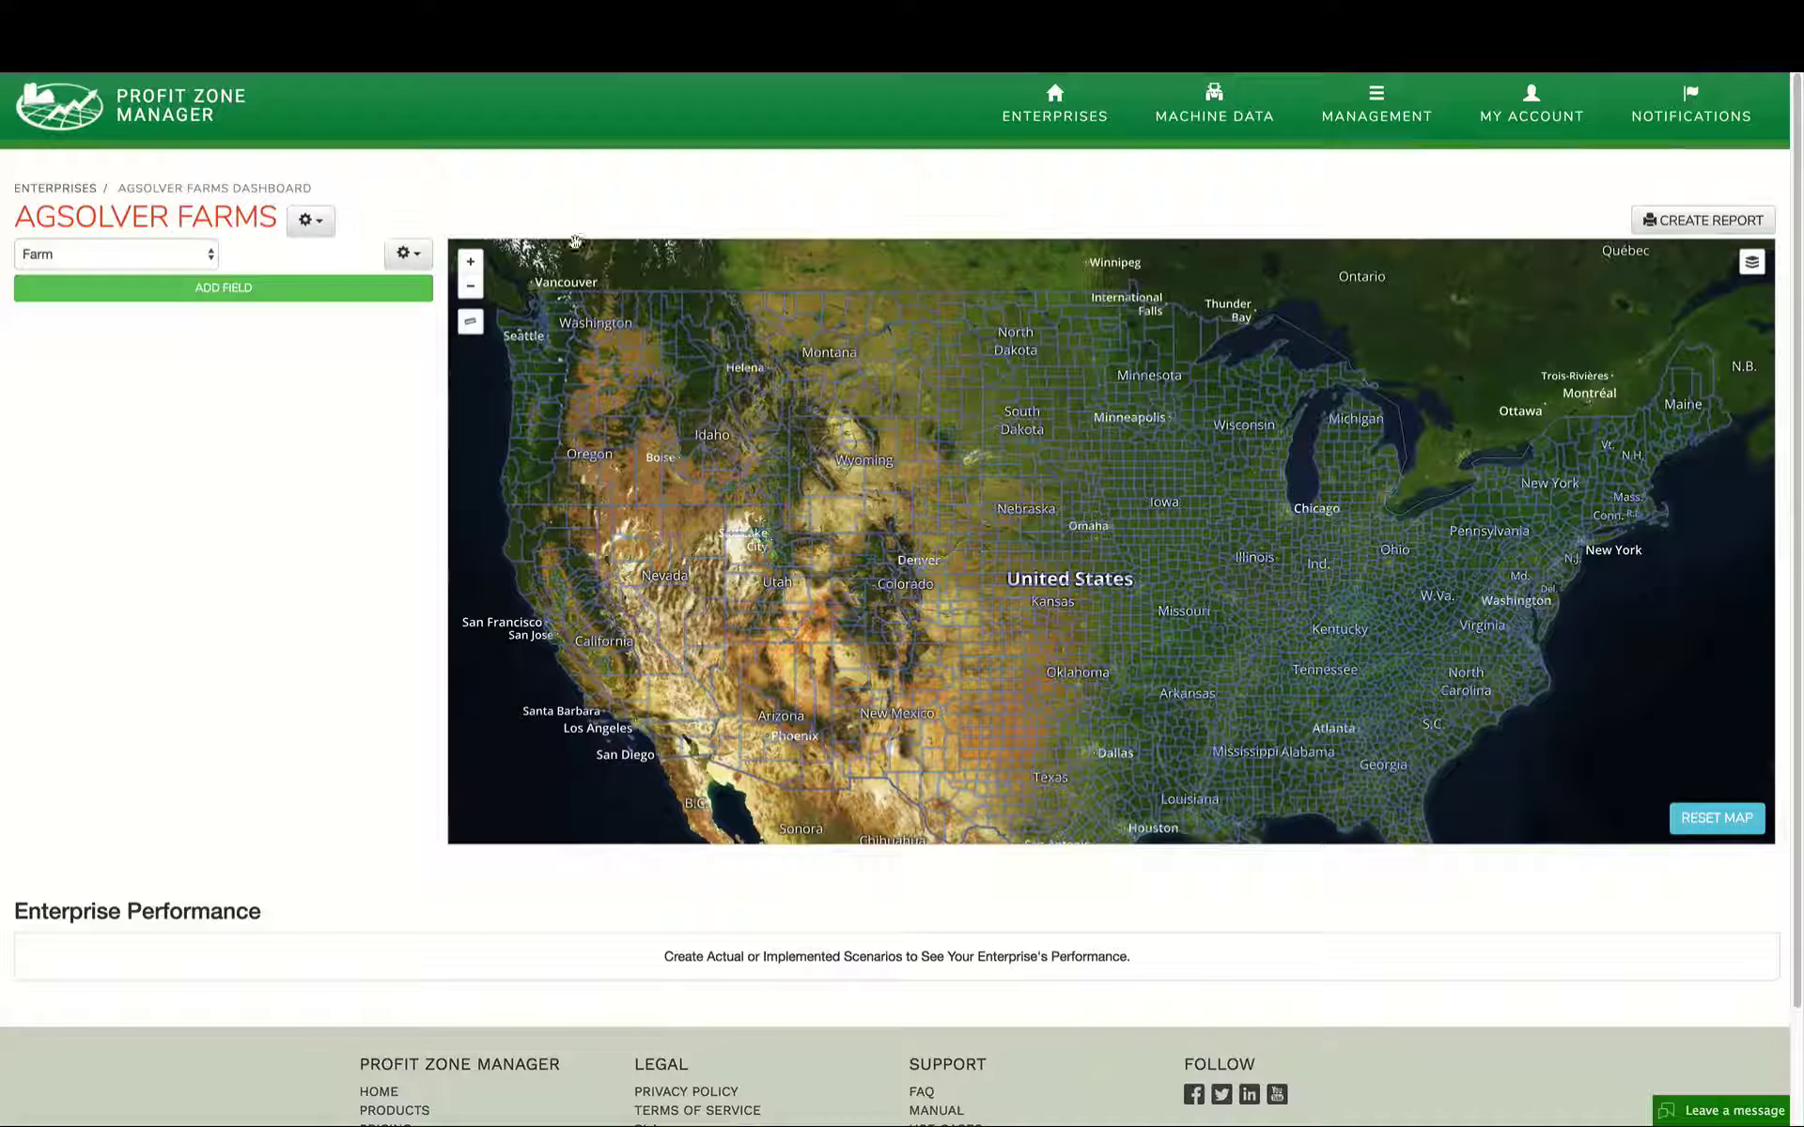
Step: Start another enterprise budget named 2015 Soybeans, with year 2015 and crop Soybeans
left_click(310, 220)
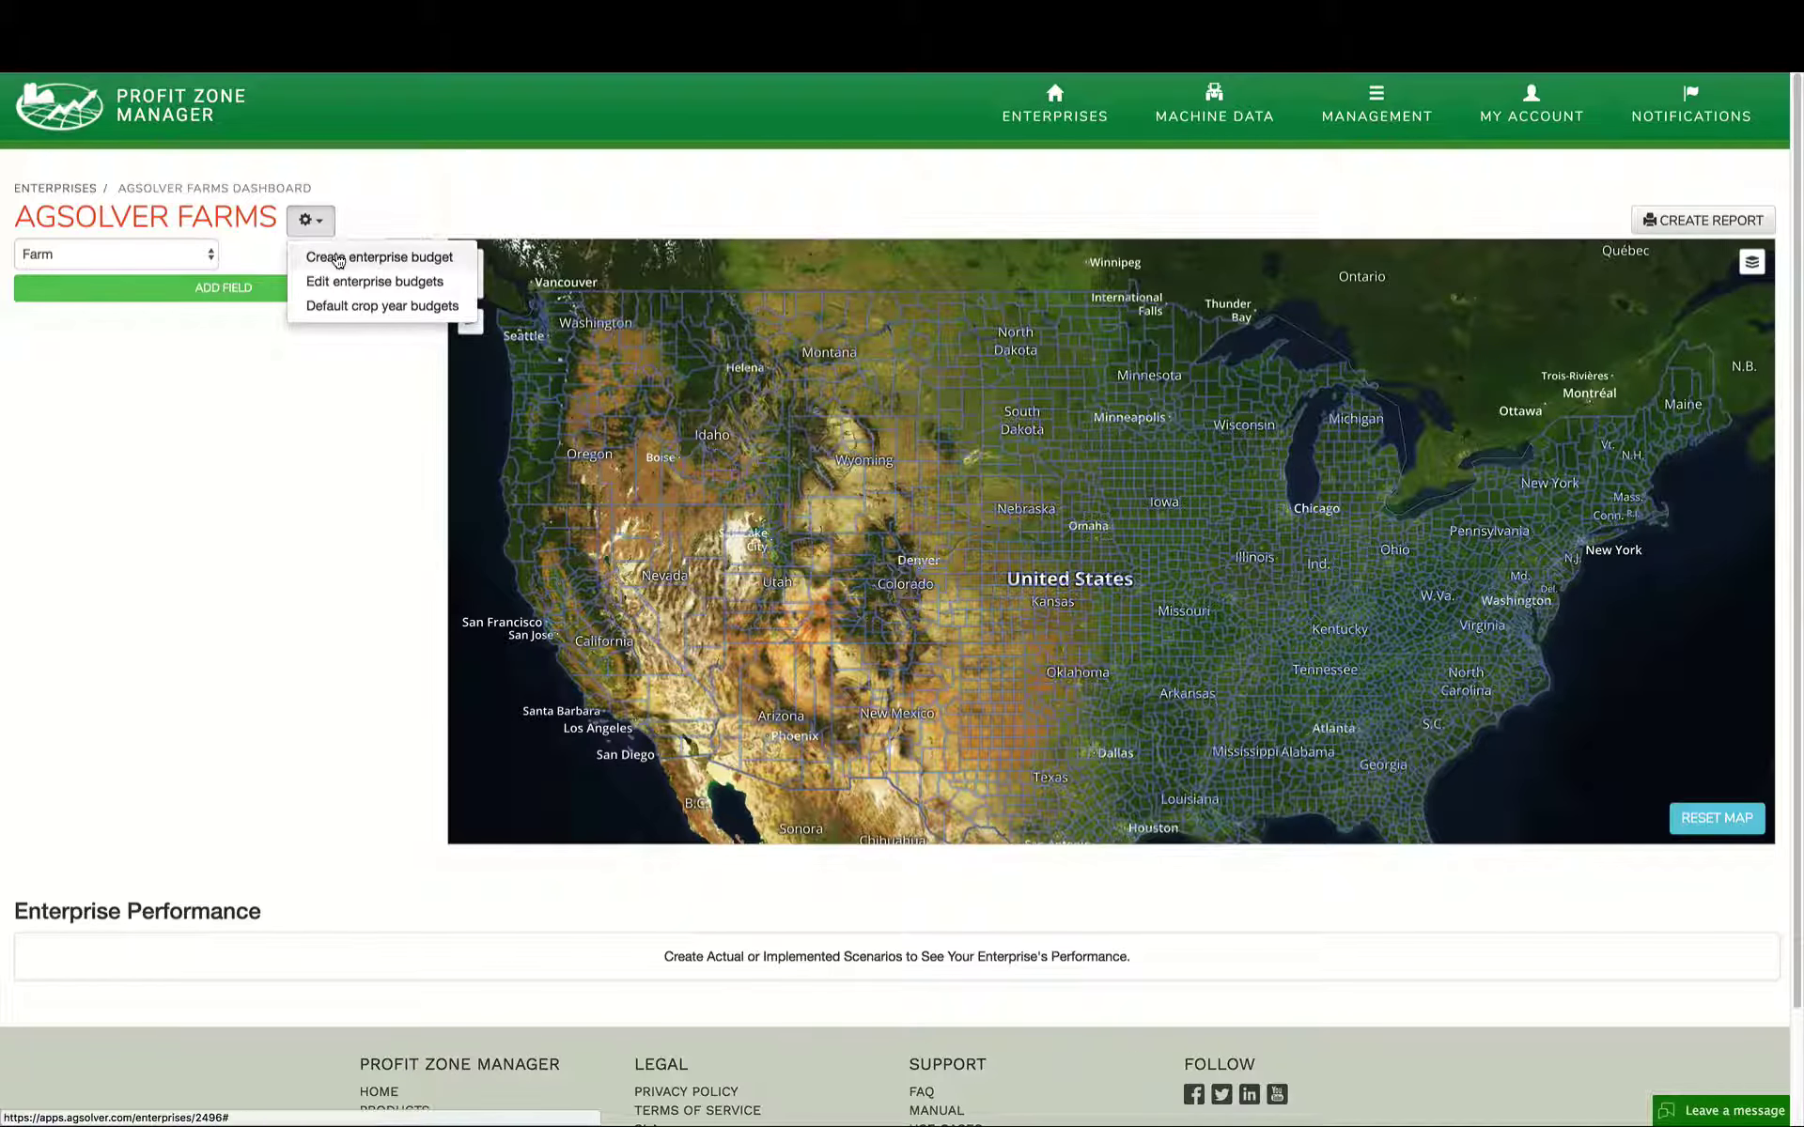
left_click(336, 254)
left_click(704, 240)
type("2")
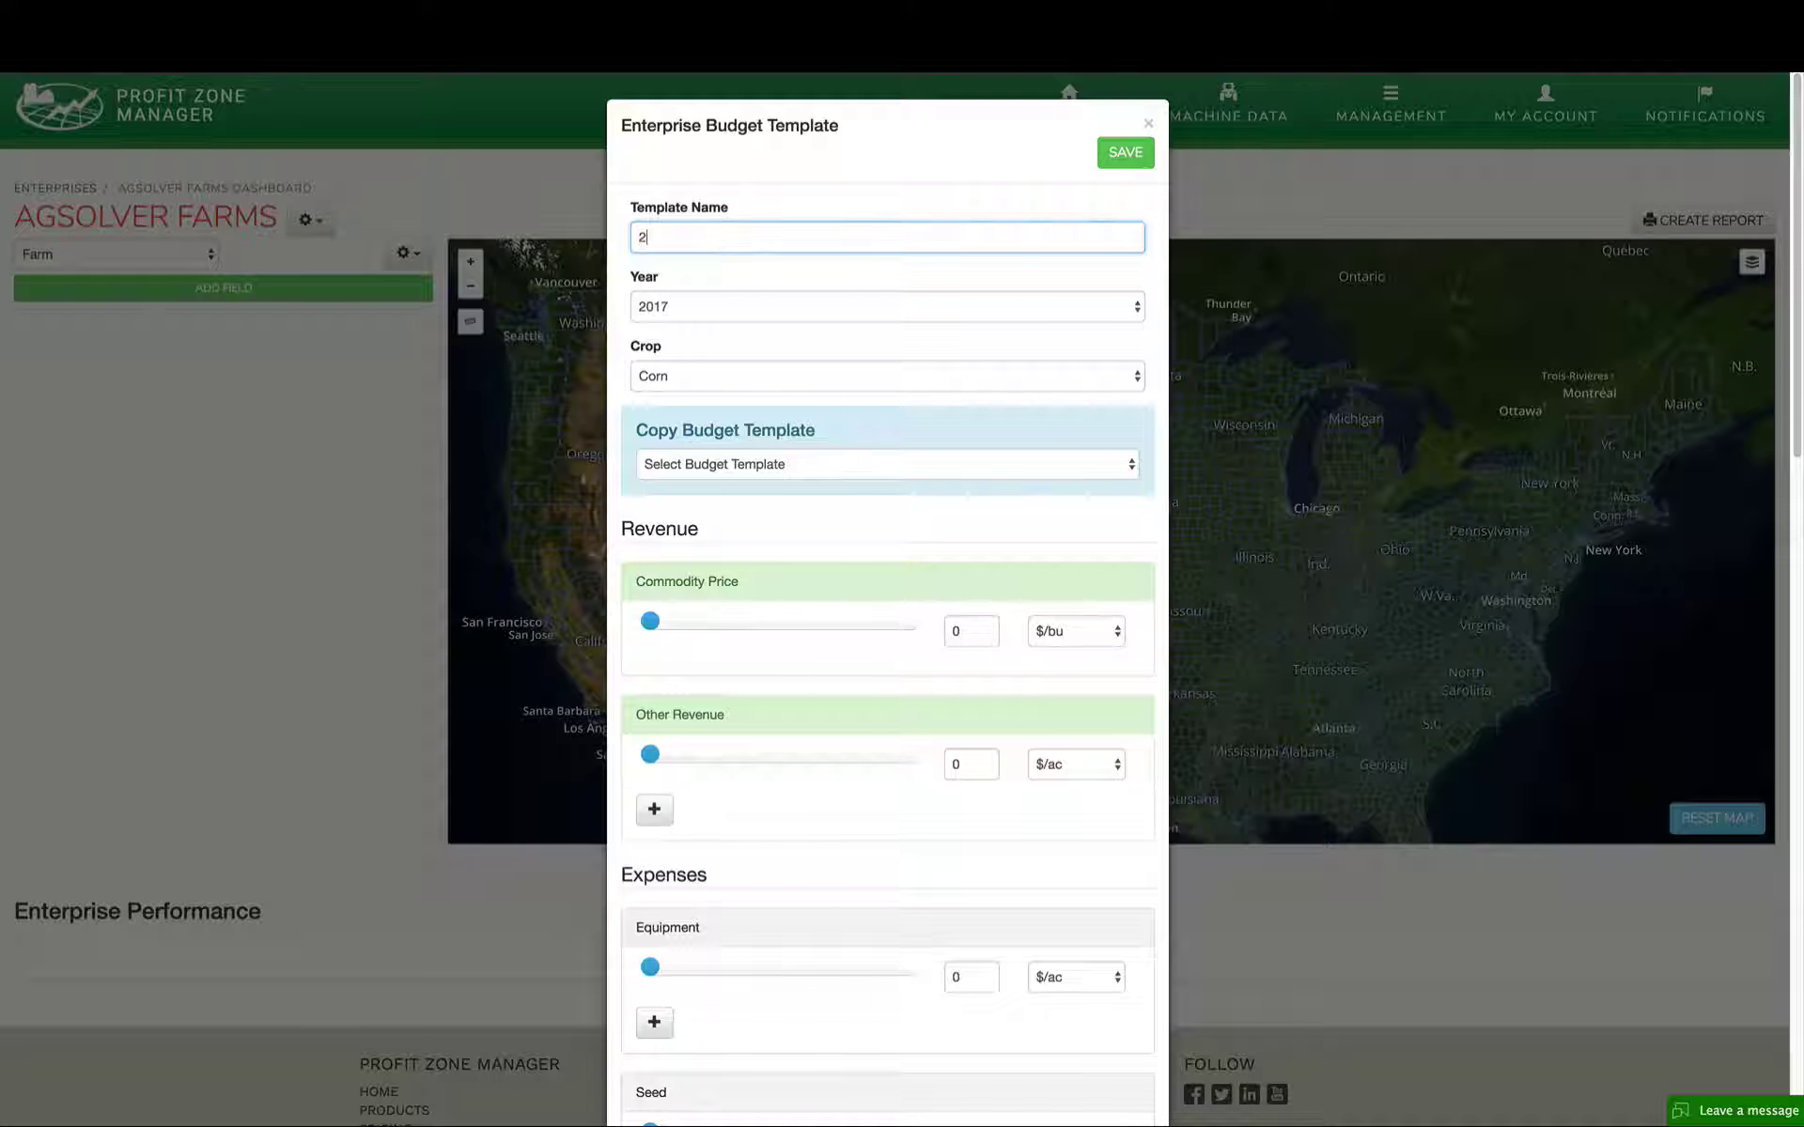
type("015 Soybeans")
left_click(692, 316)
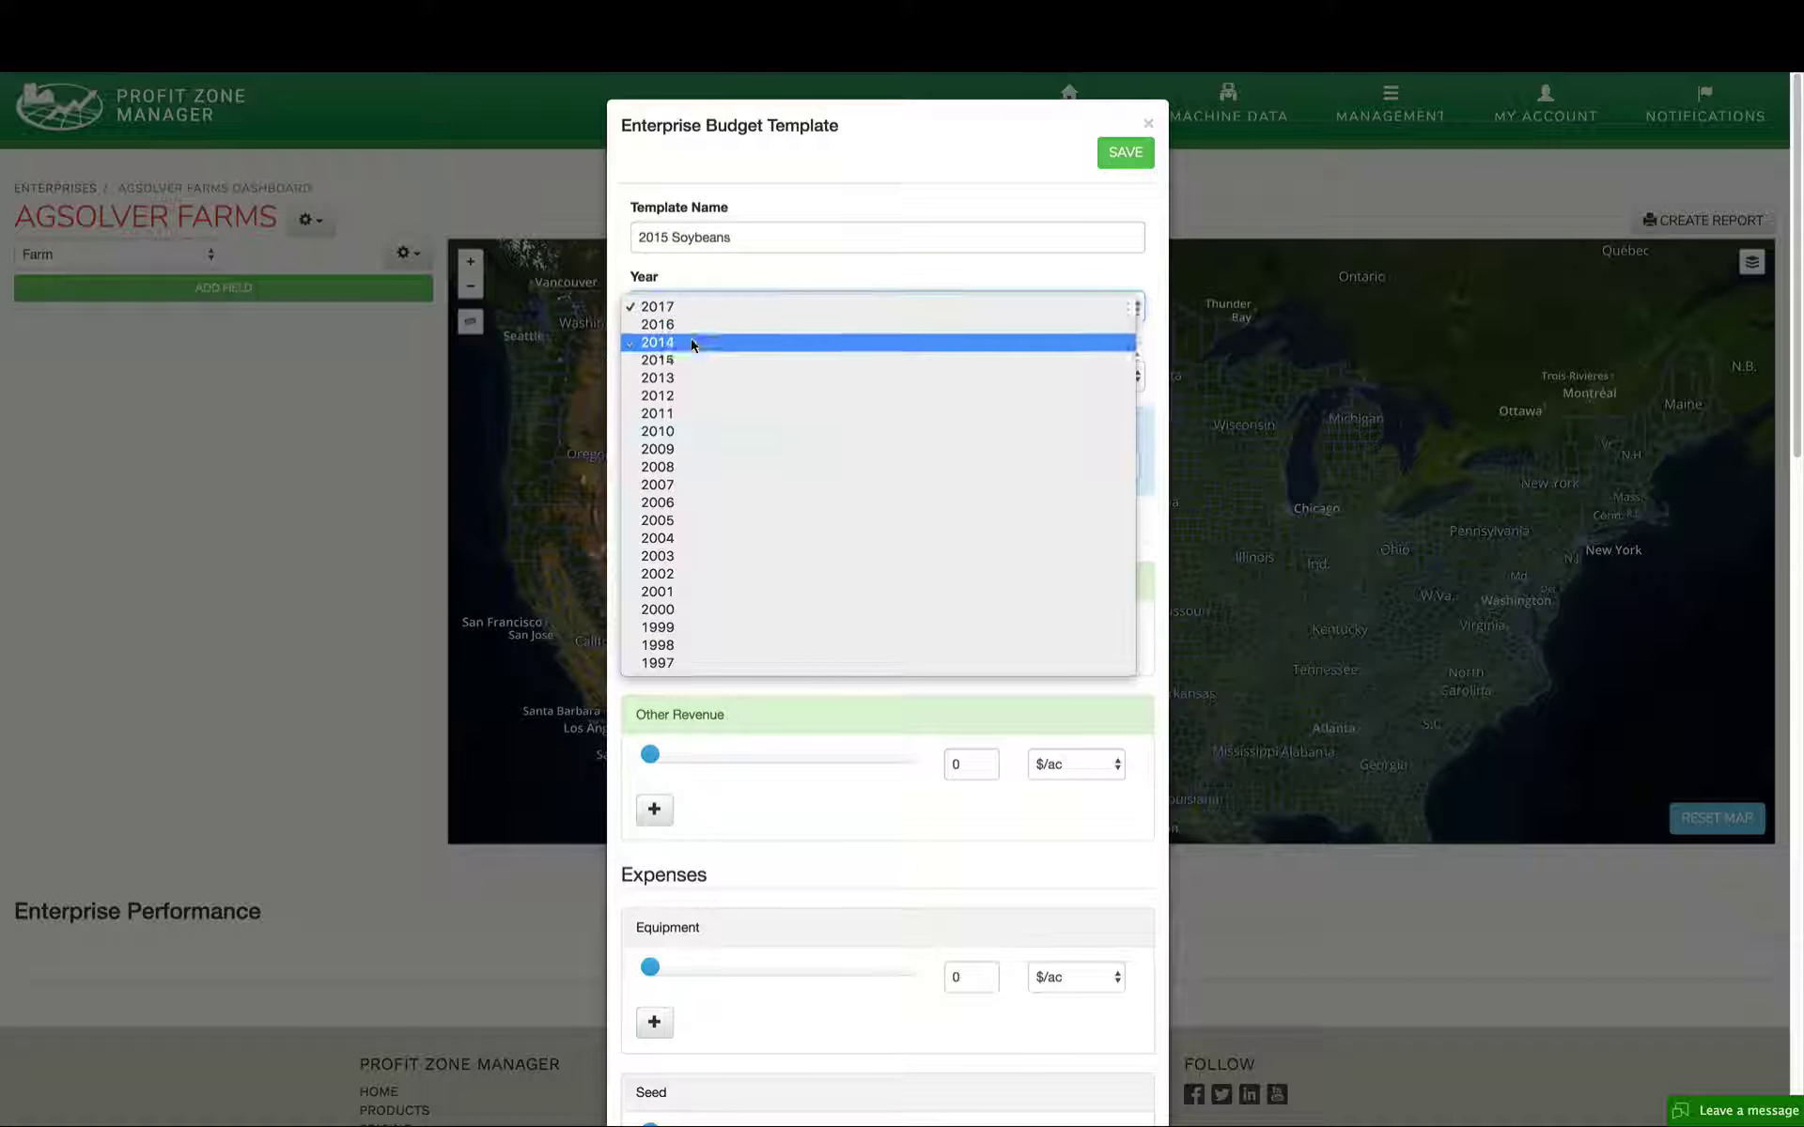
left_click(688, 343)
left_click(681, 375)
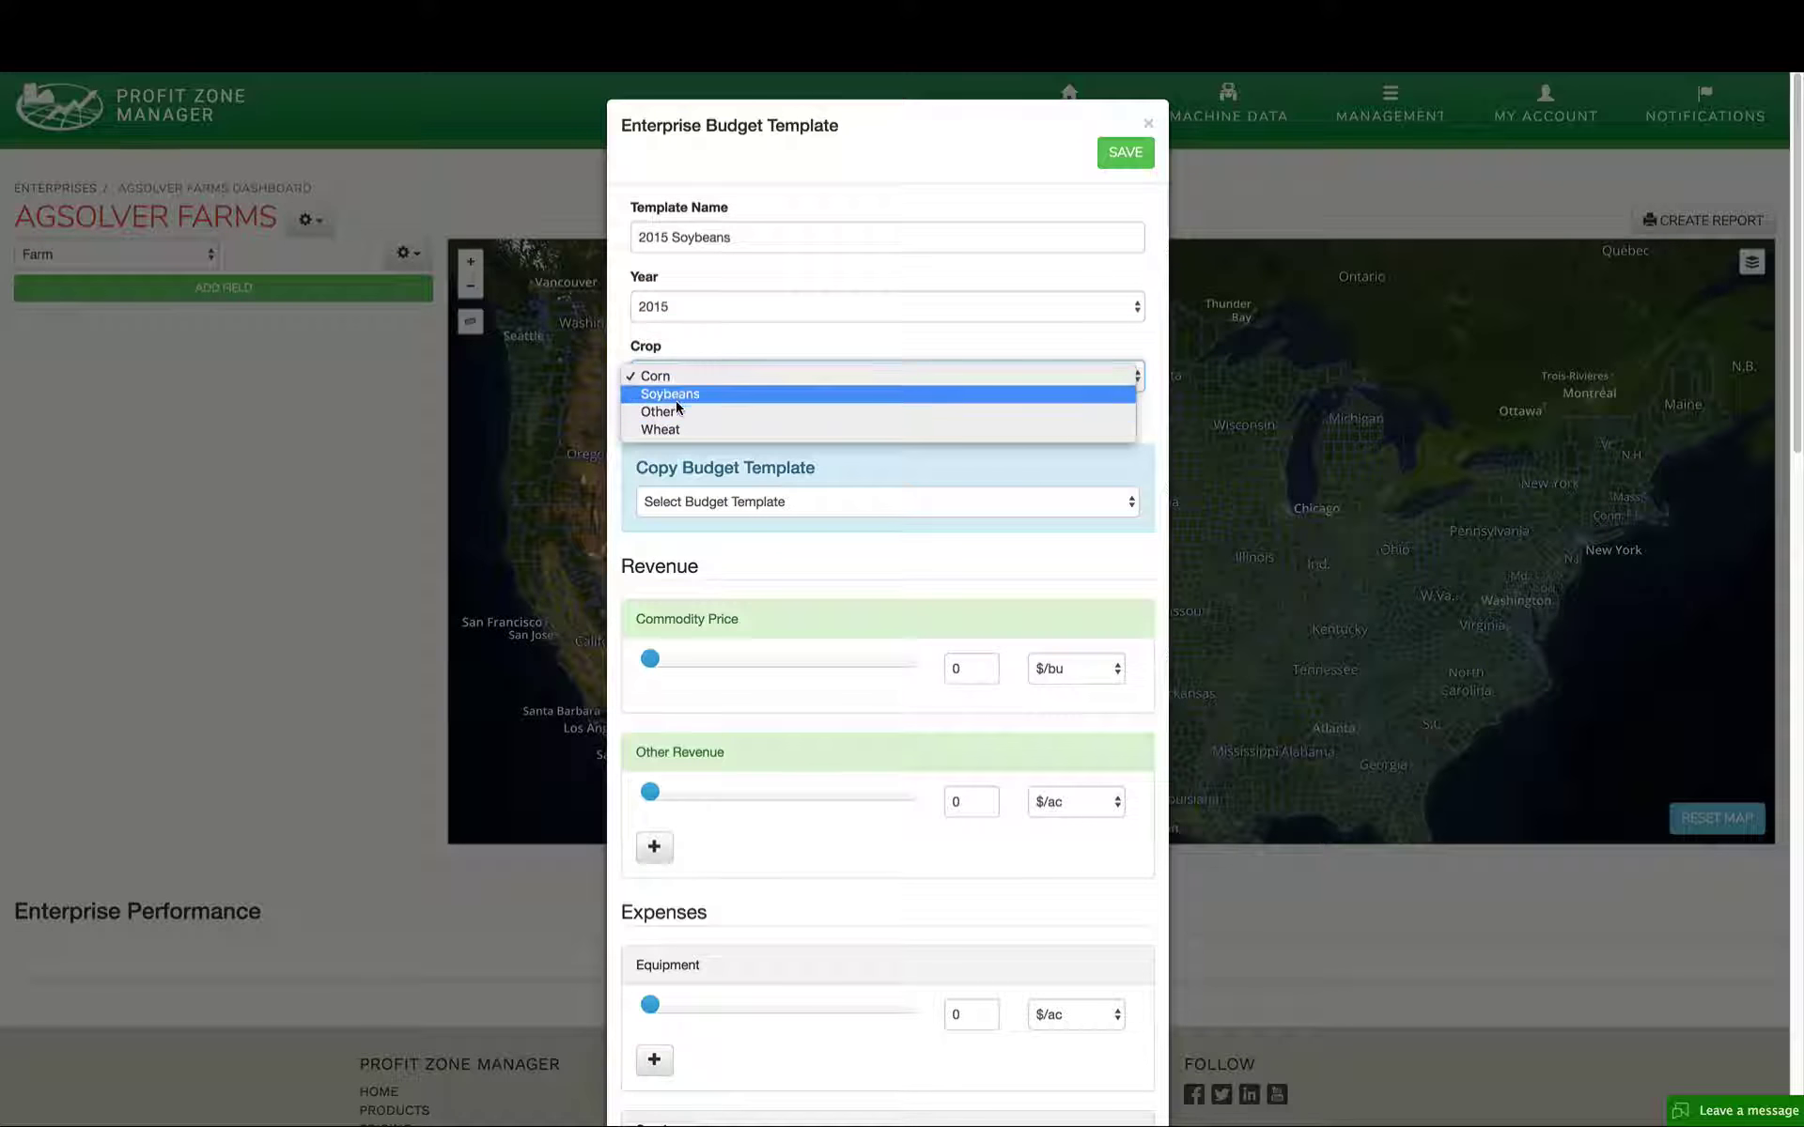
left_click(673, 394)
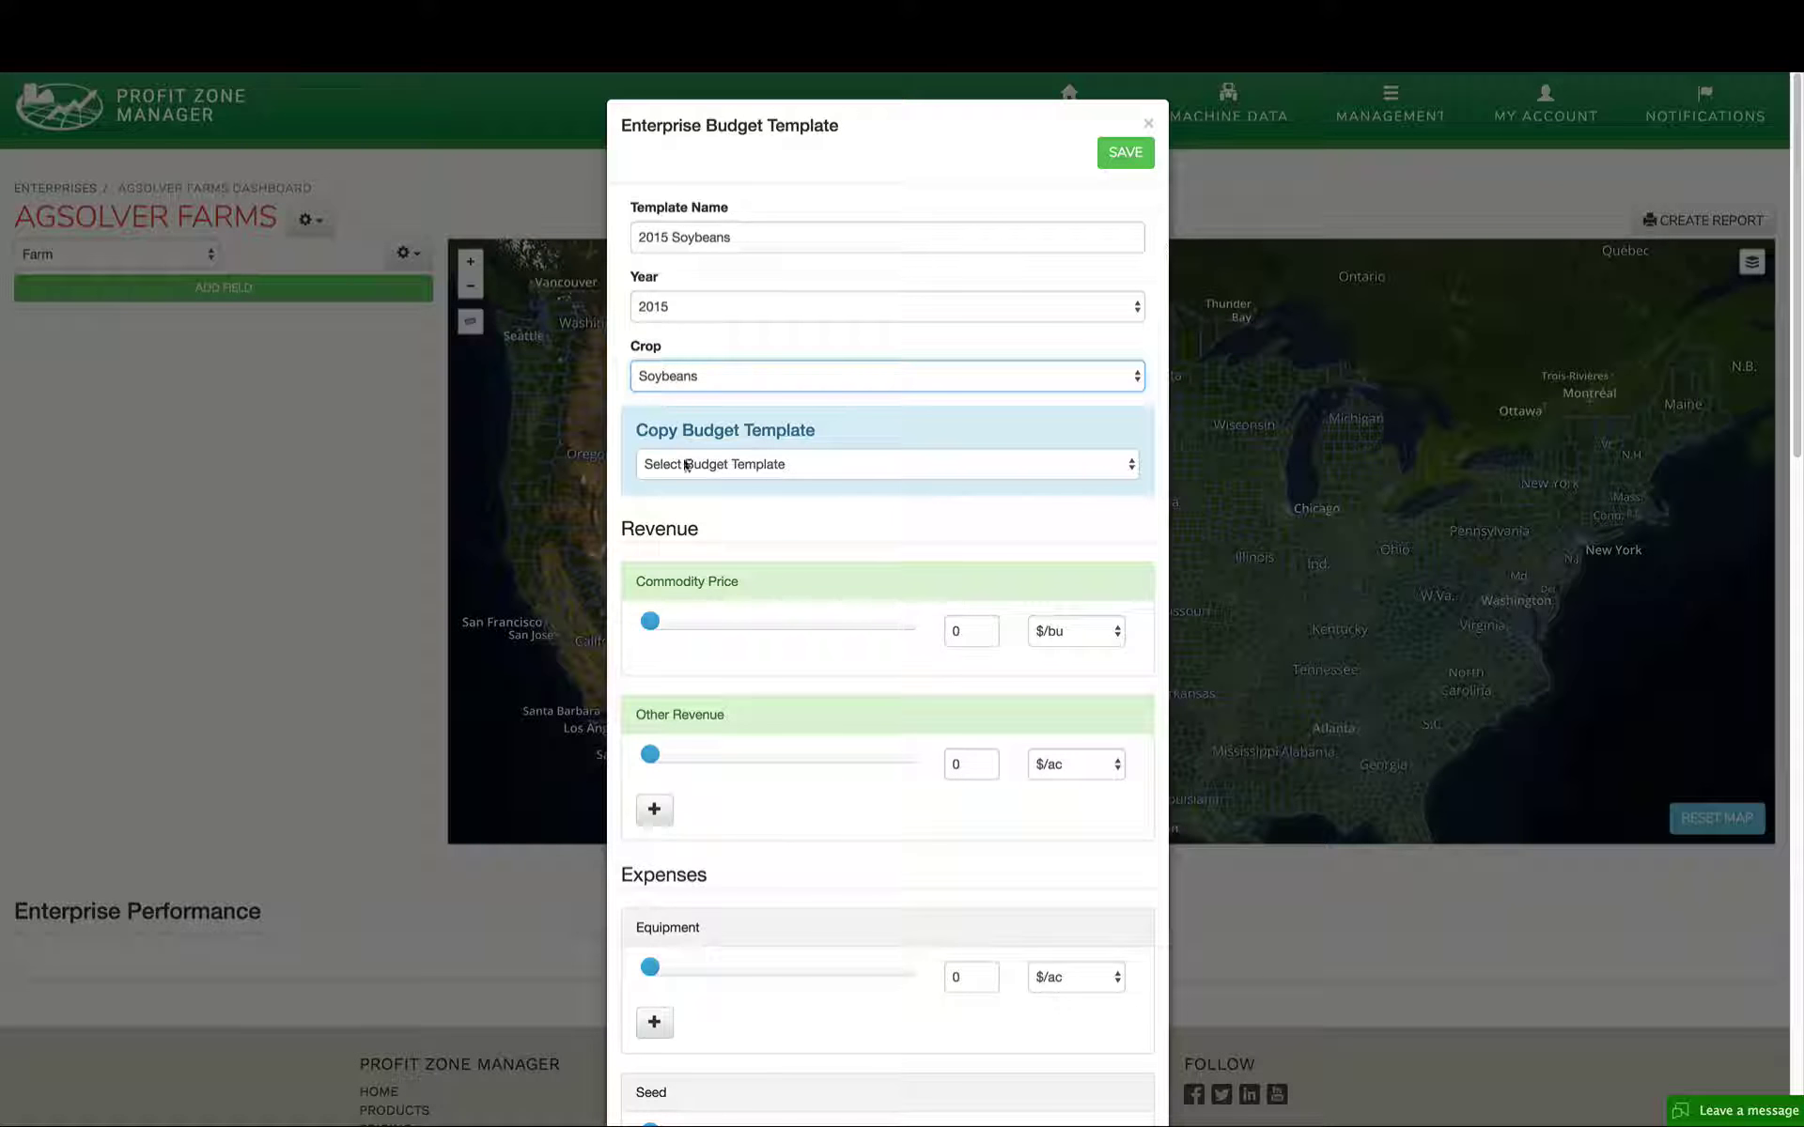
Step: Copy the IA 2015 Herbicide Tolerant Soybeans following Corn Non-Irrigated template into the budget and save it
left_click(684, 465)
left_click(713, 661)
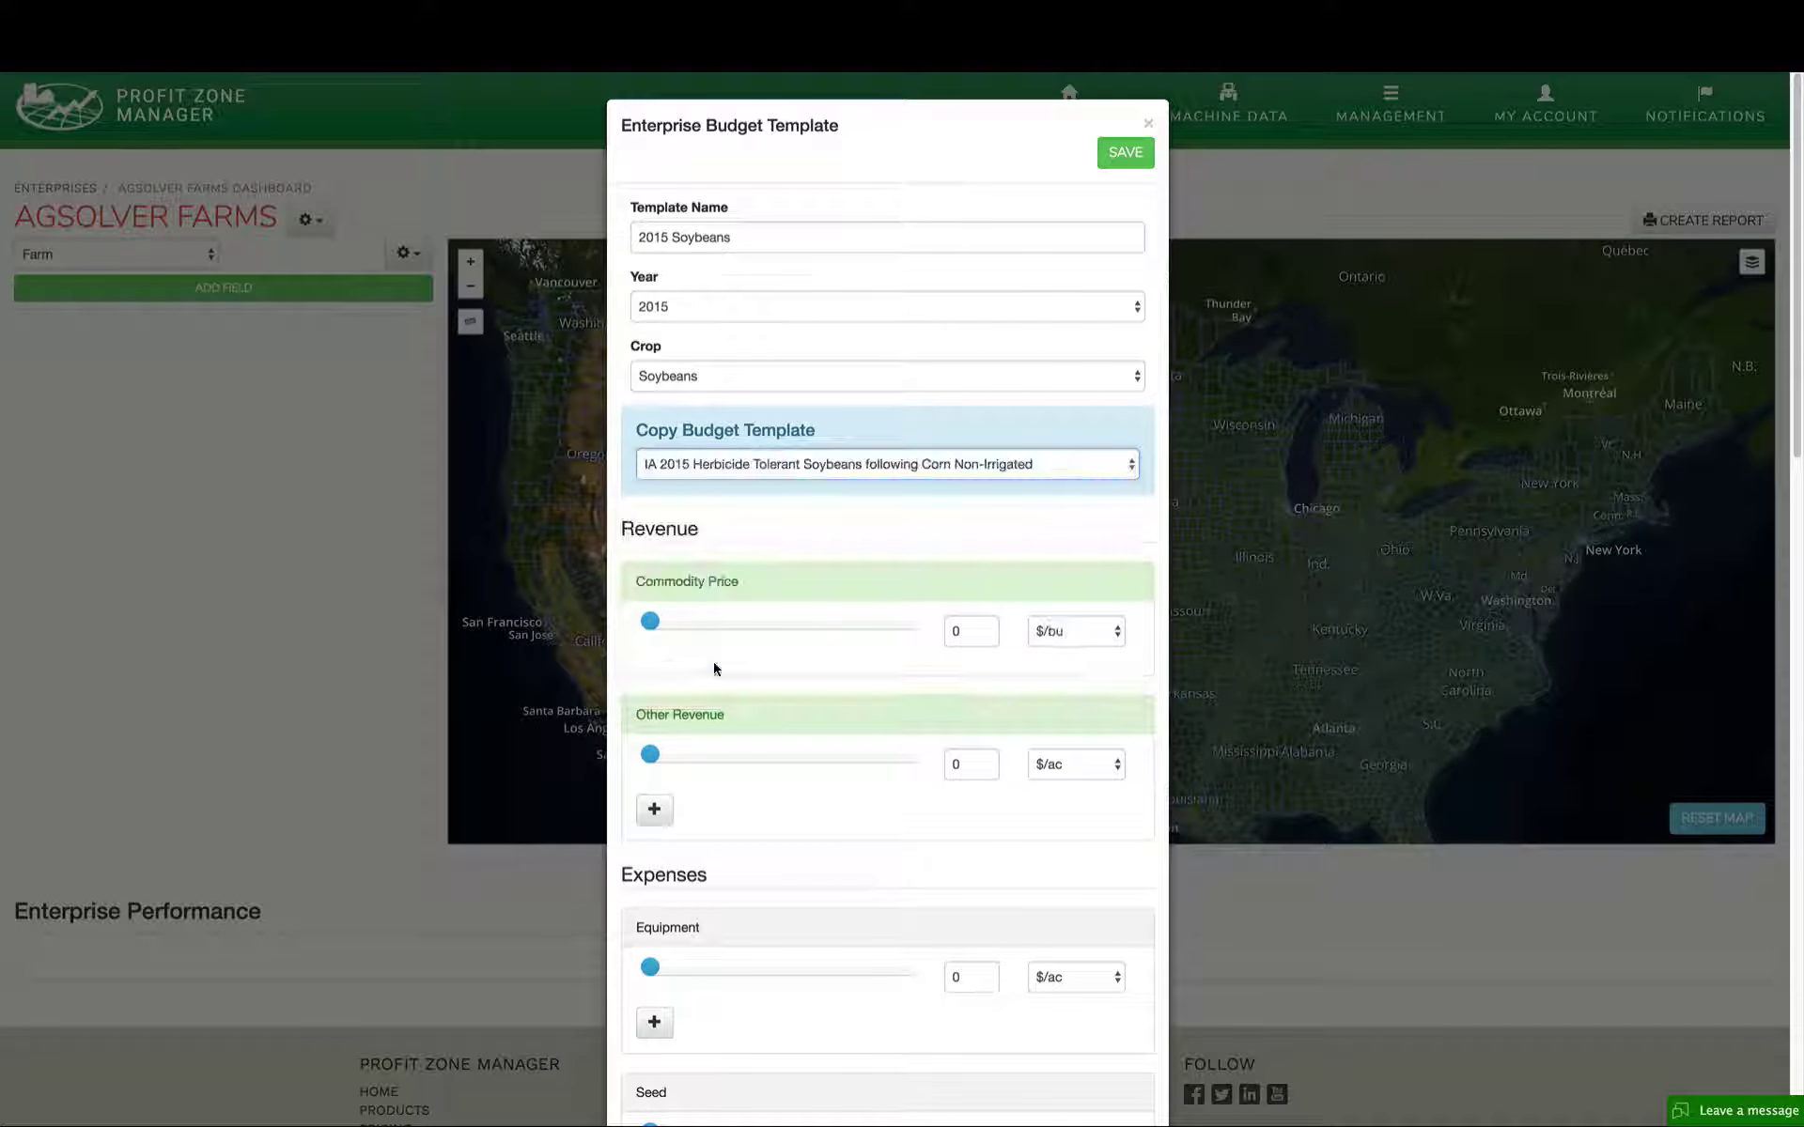
left_click(1125, 152)
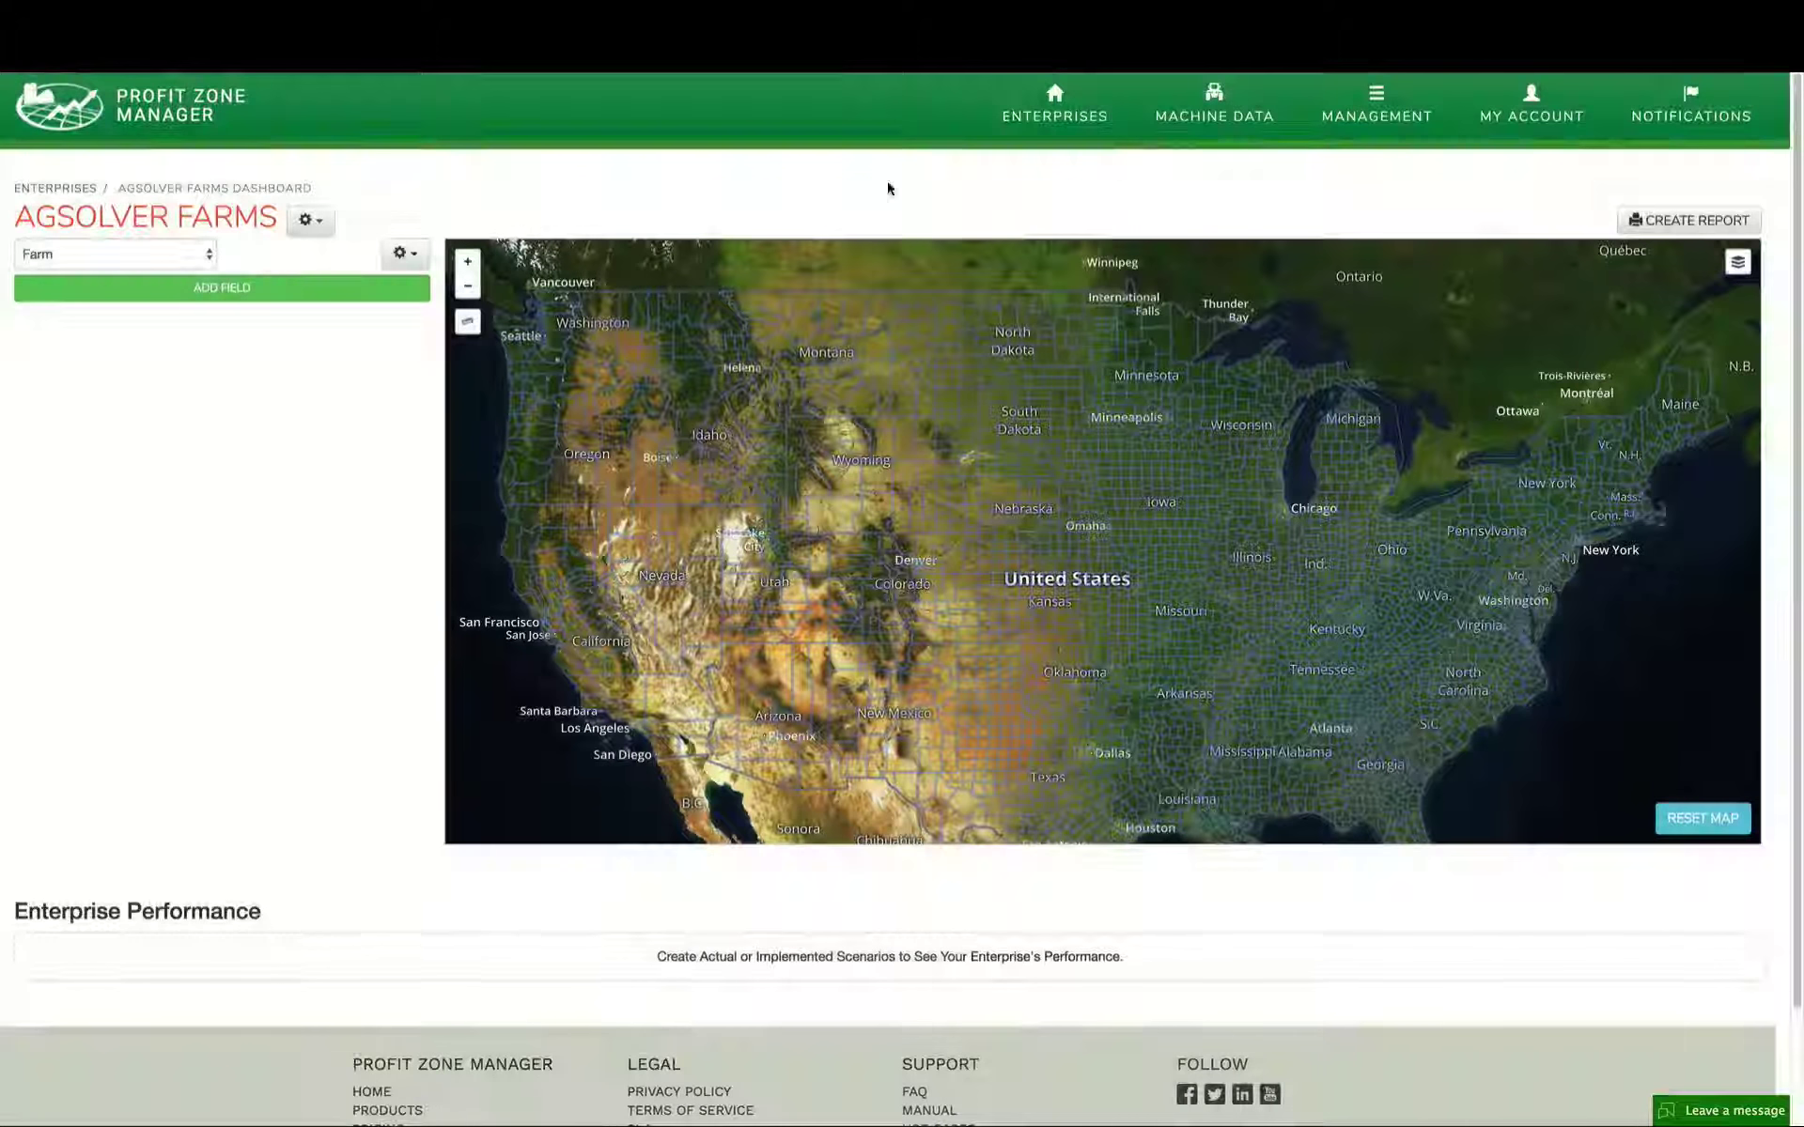
Step: Review the enterprise's default crop year budgets for 2015 without changing them
left_click(319, 235)
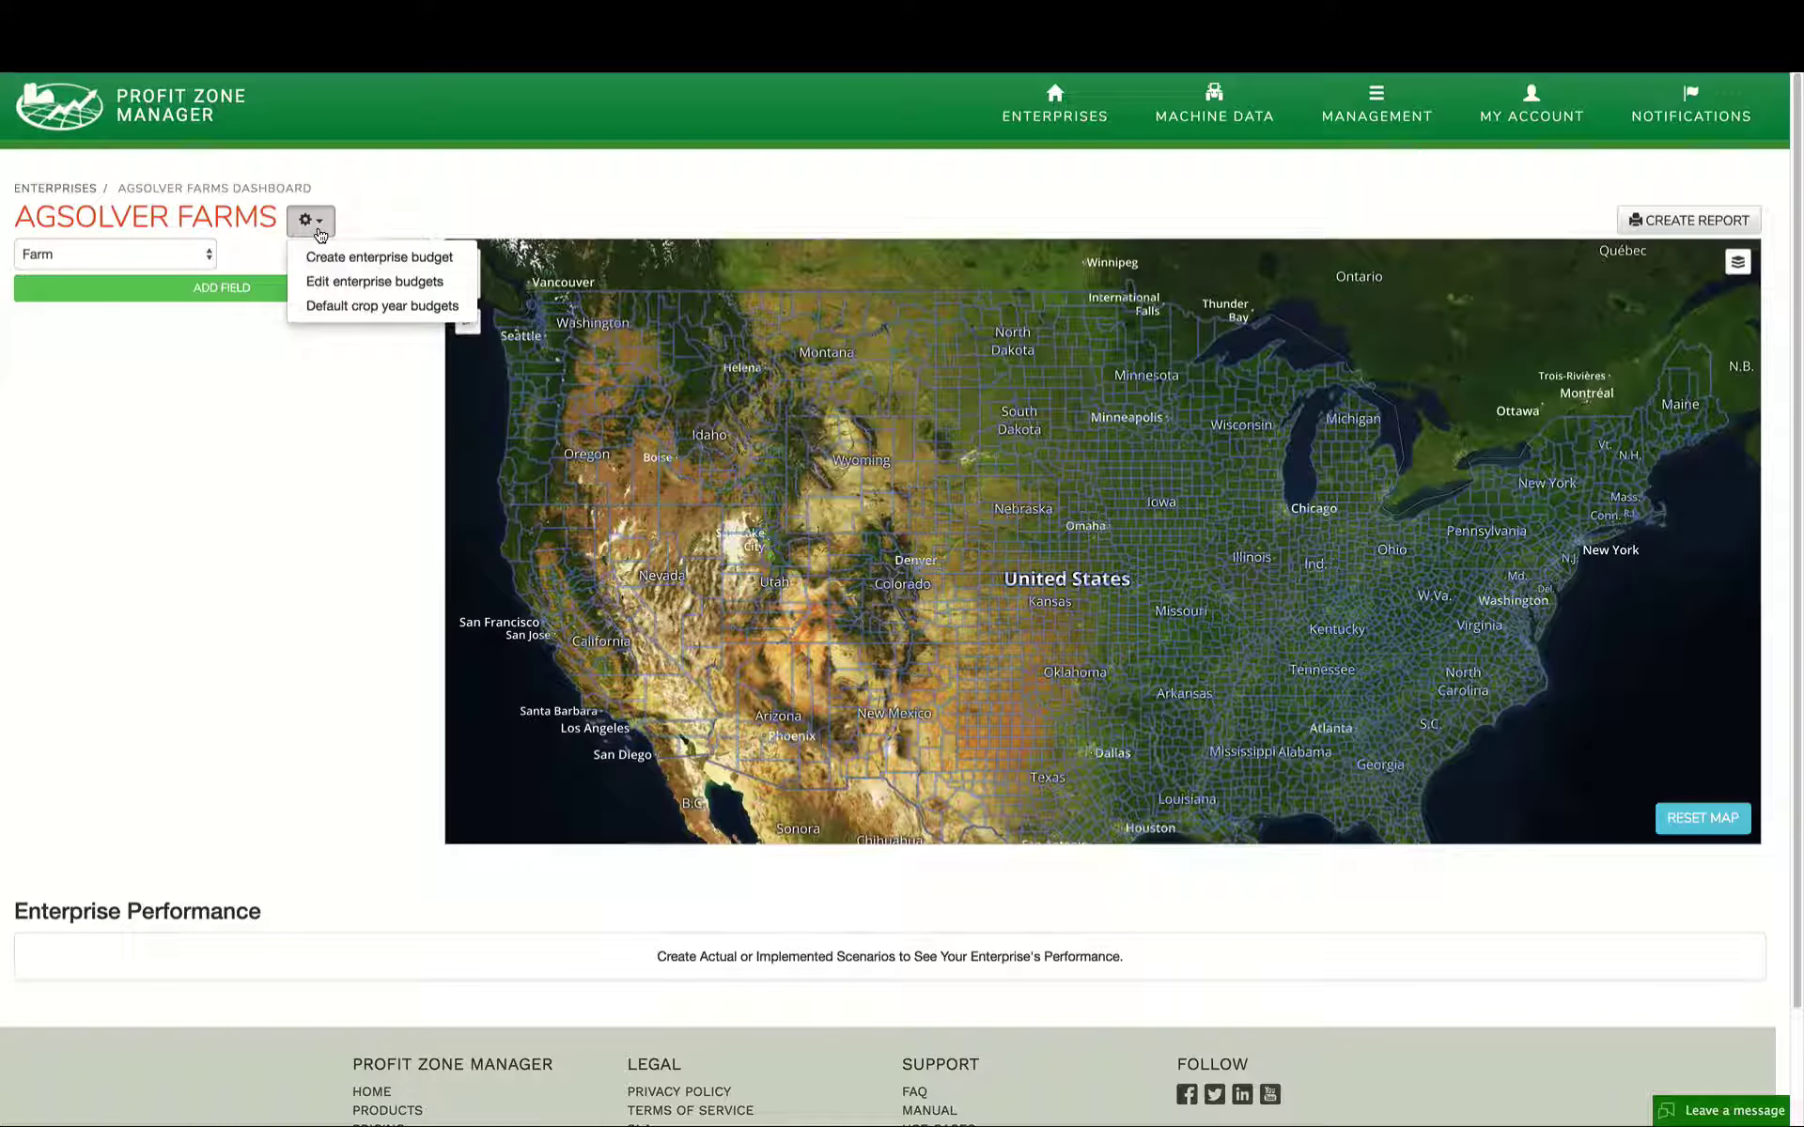
left_click(340, 304)
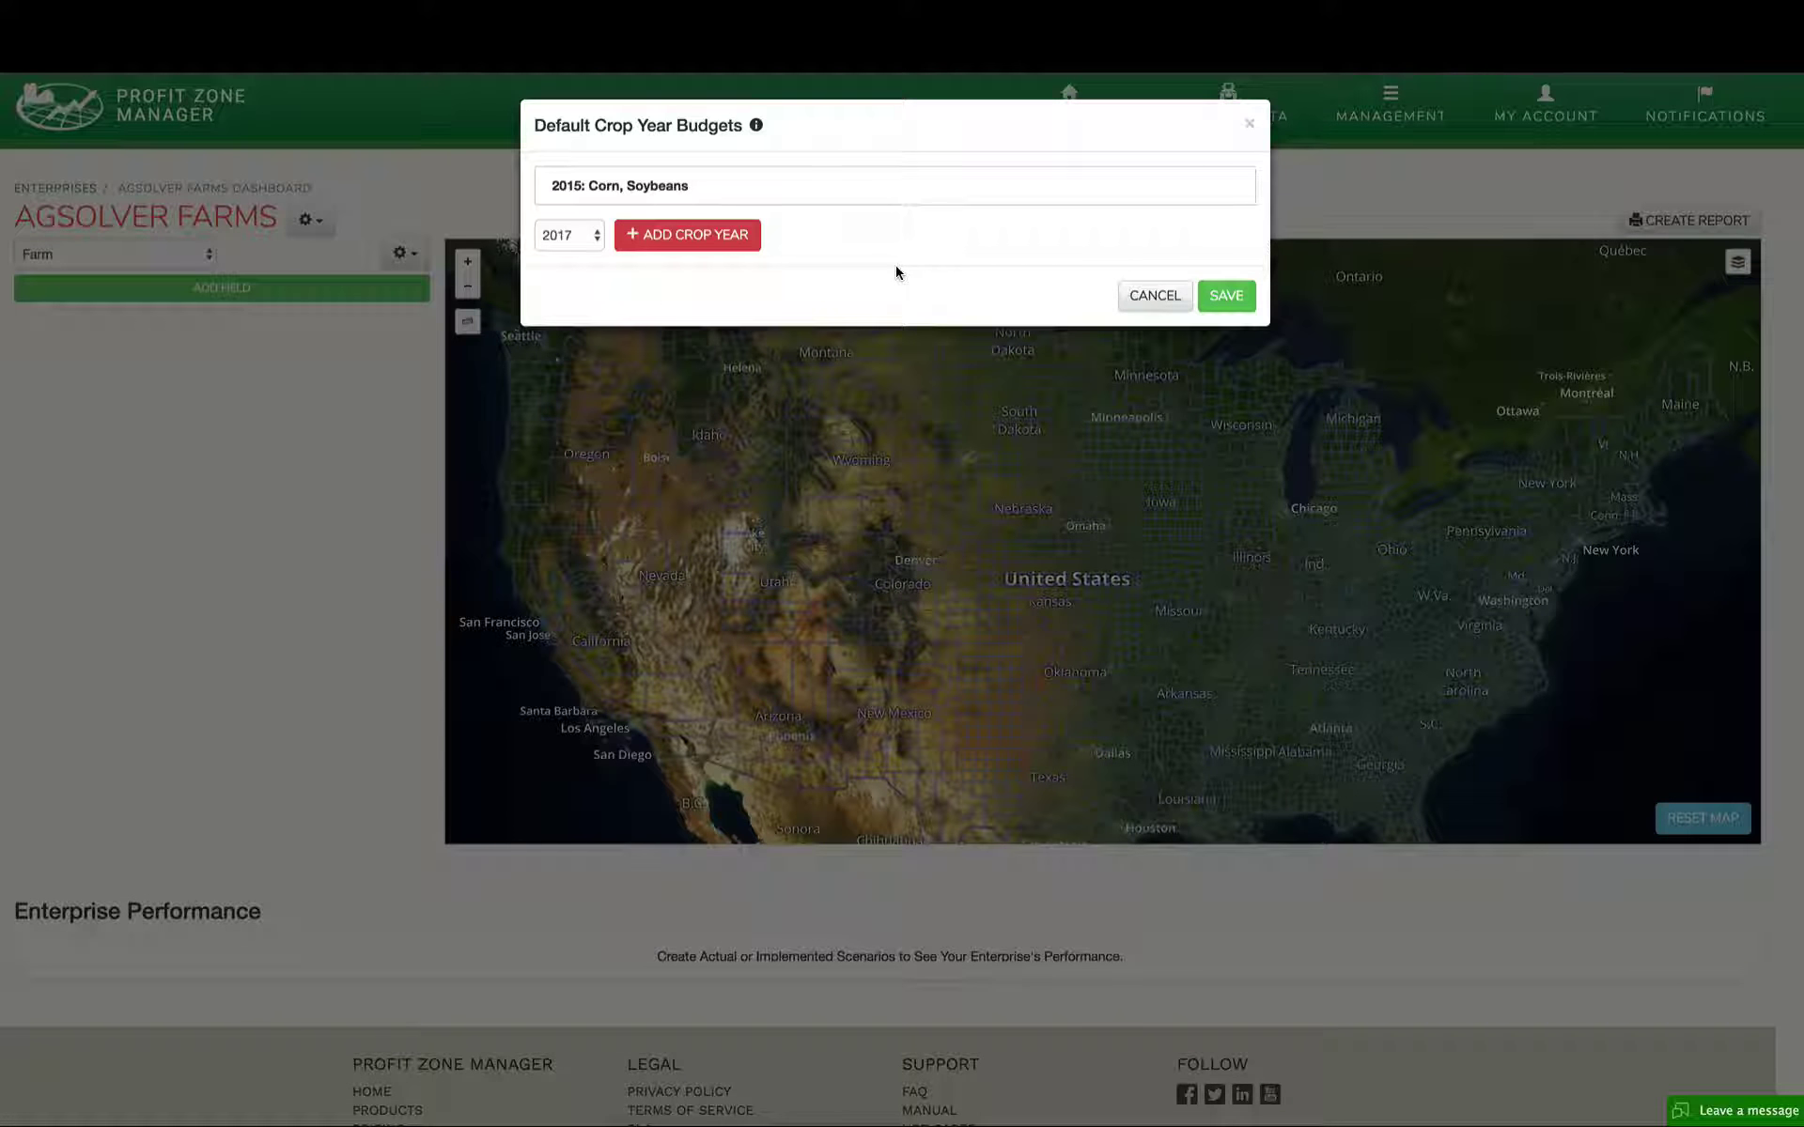
left_click(604, 189)
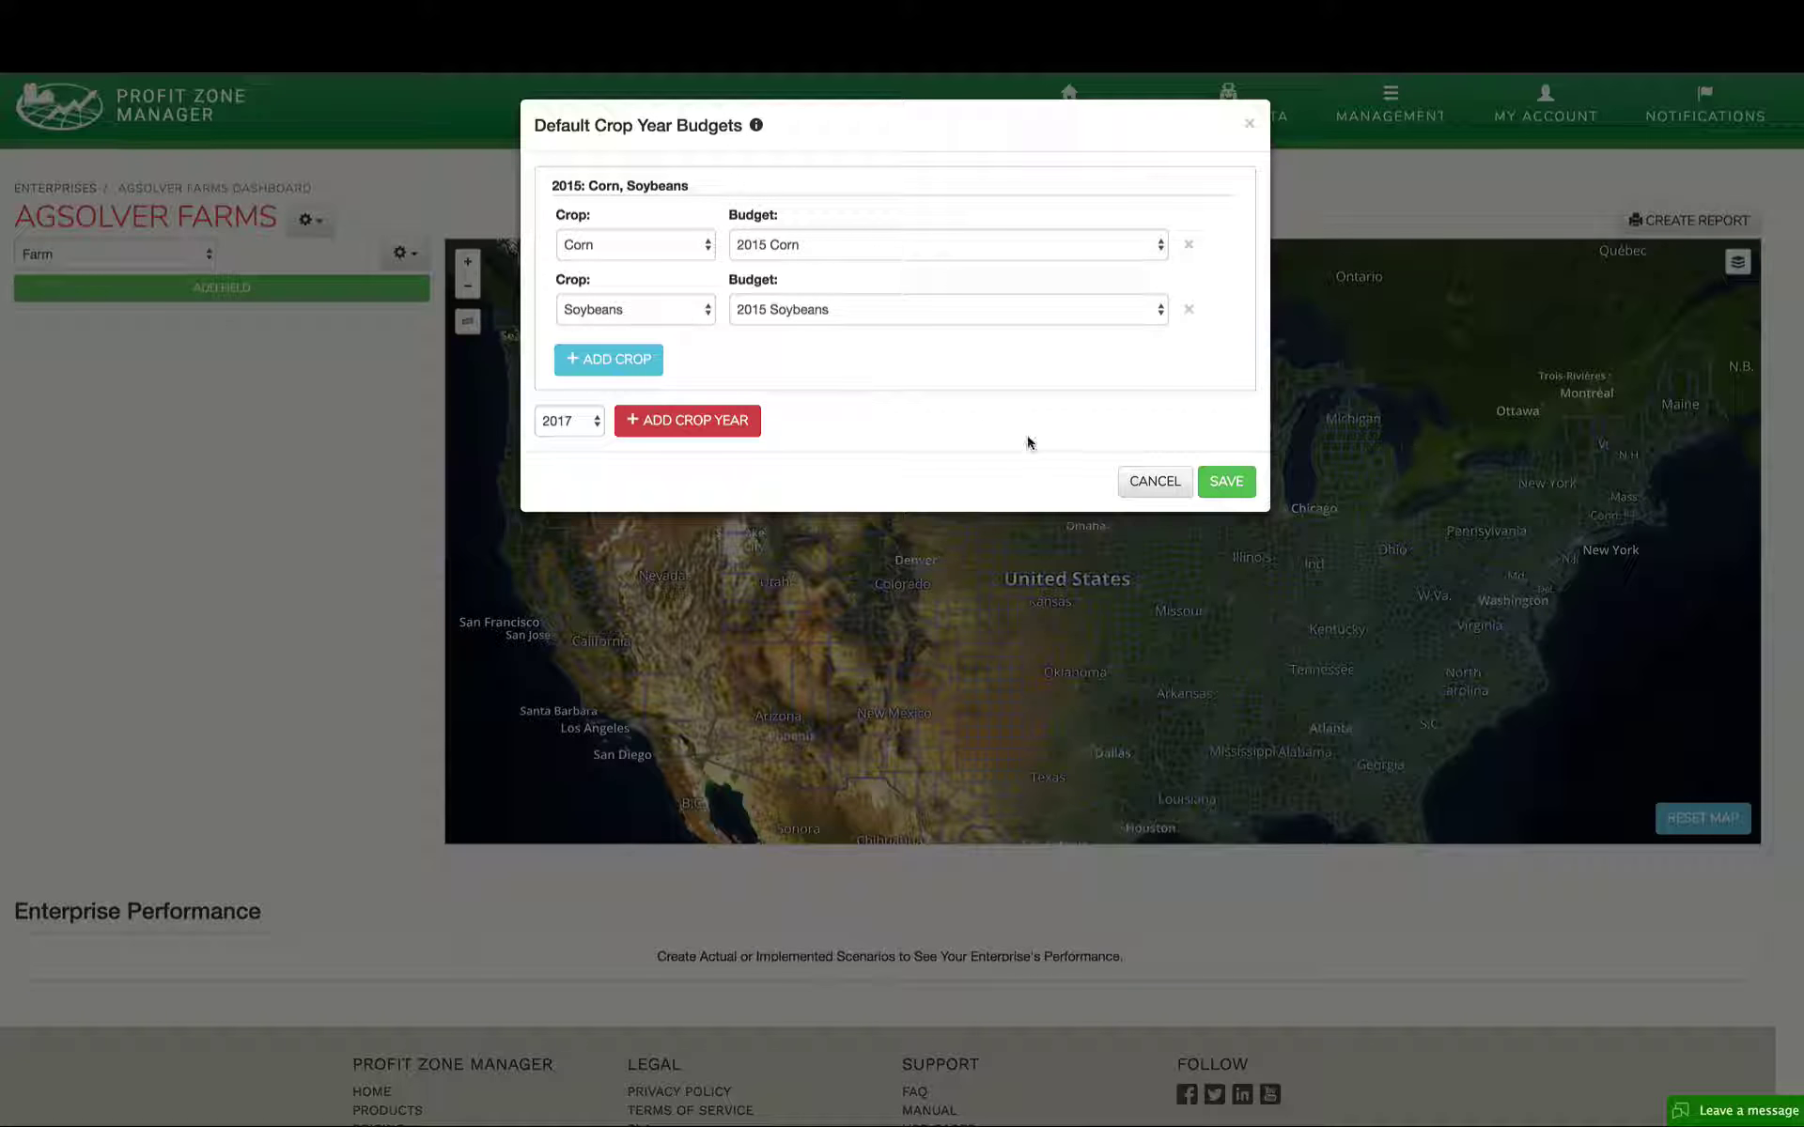
left_click(1137, 481)
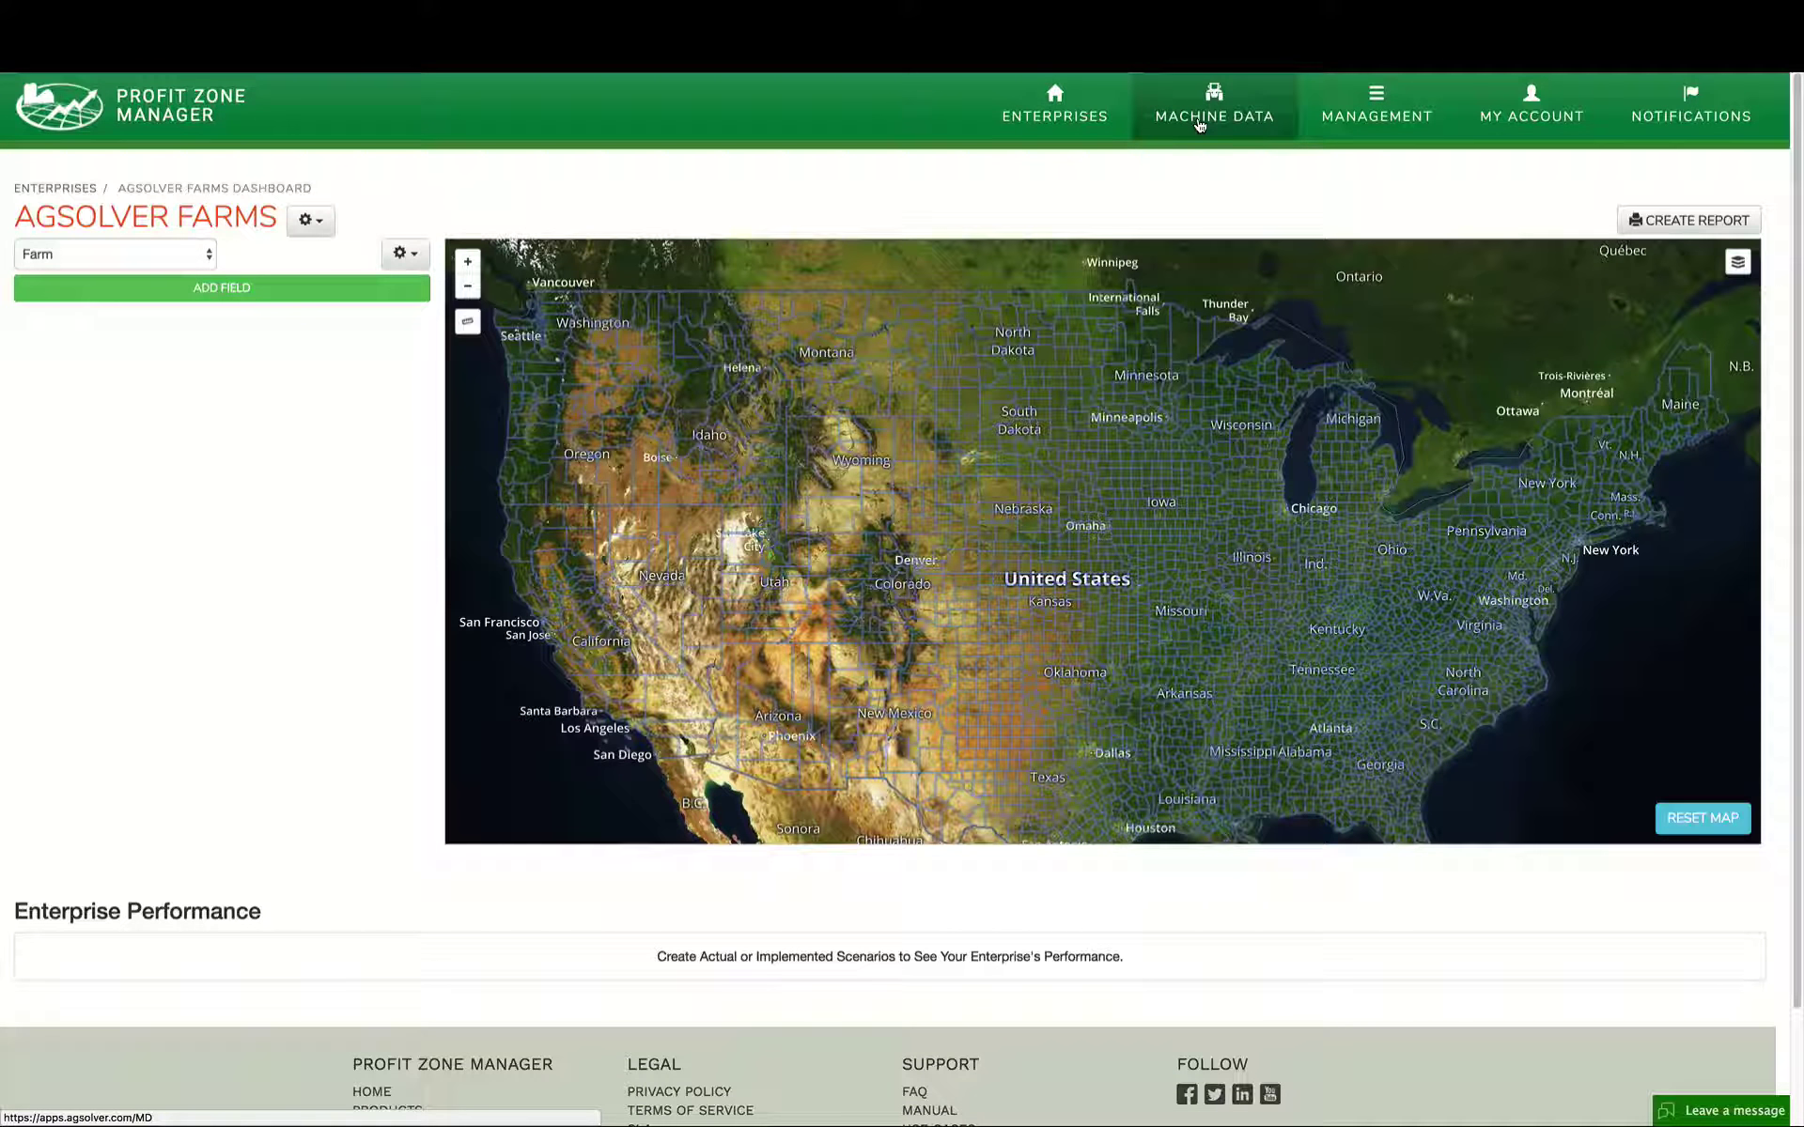
Step: List the 2015 machine data by task name and select the Corn and Corn2 tasks
left_click(1198, 126)
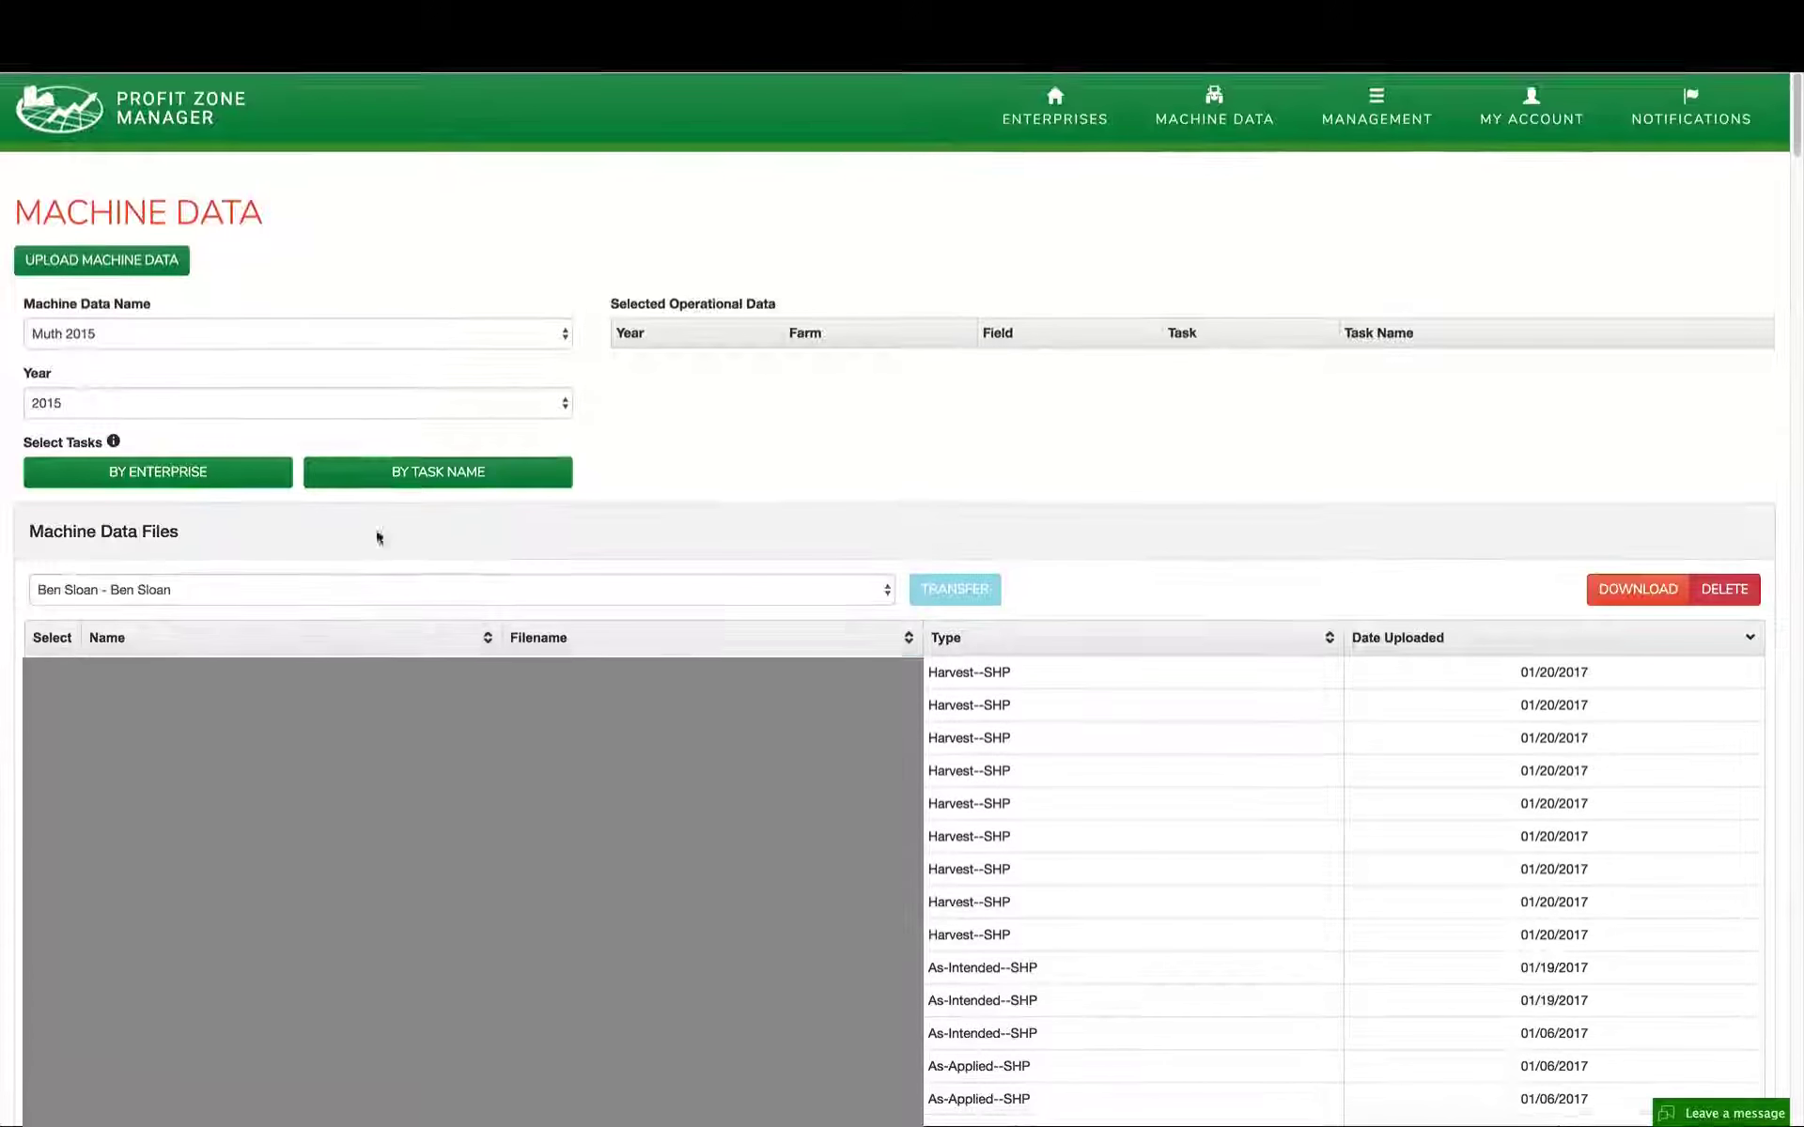
left_click(428, 473)
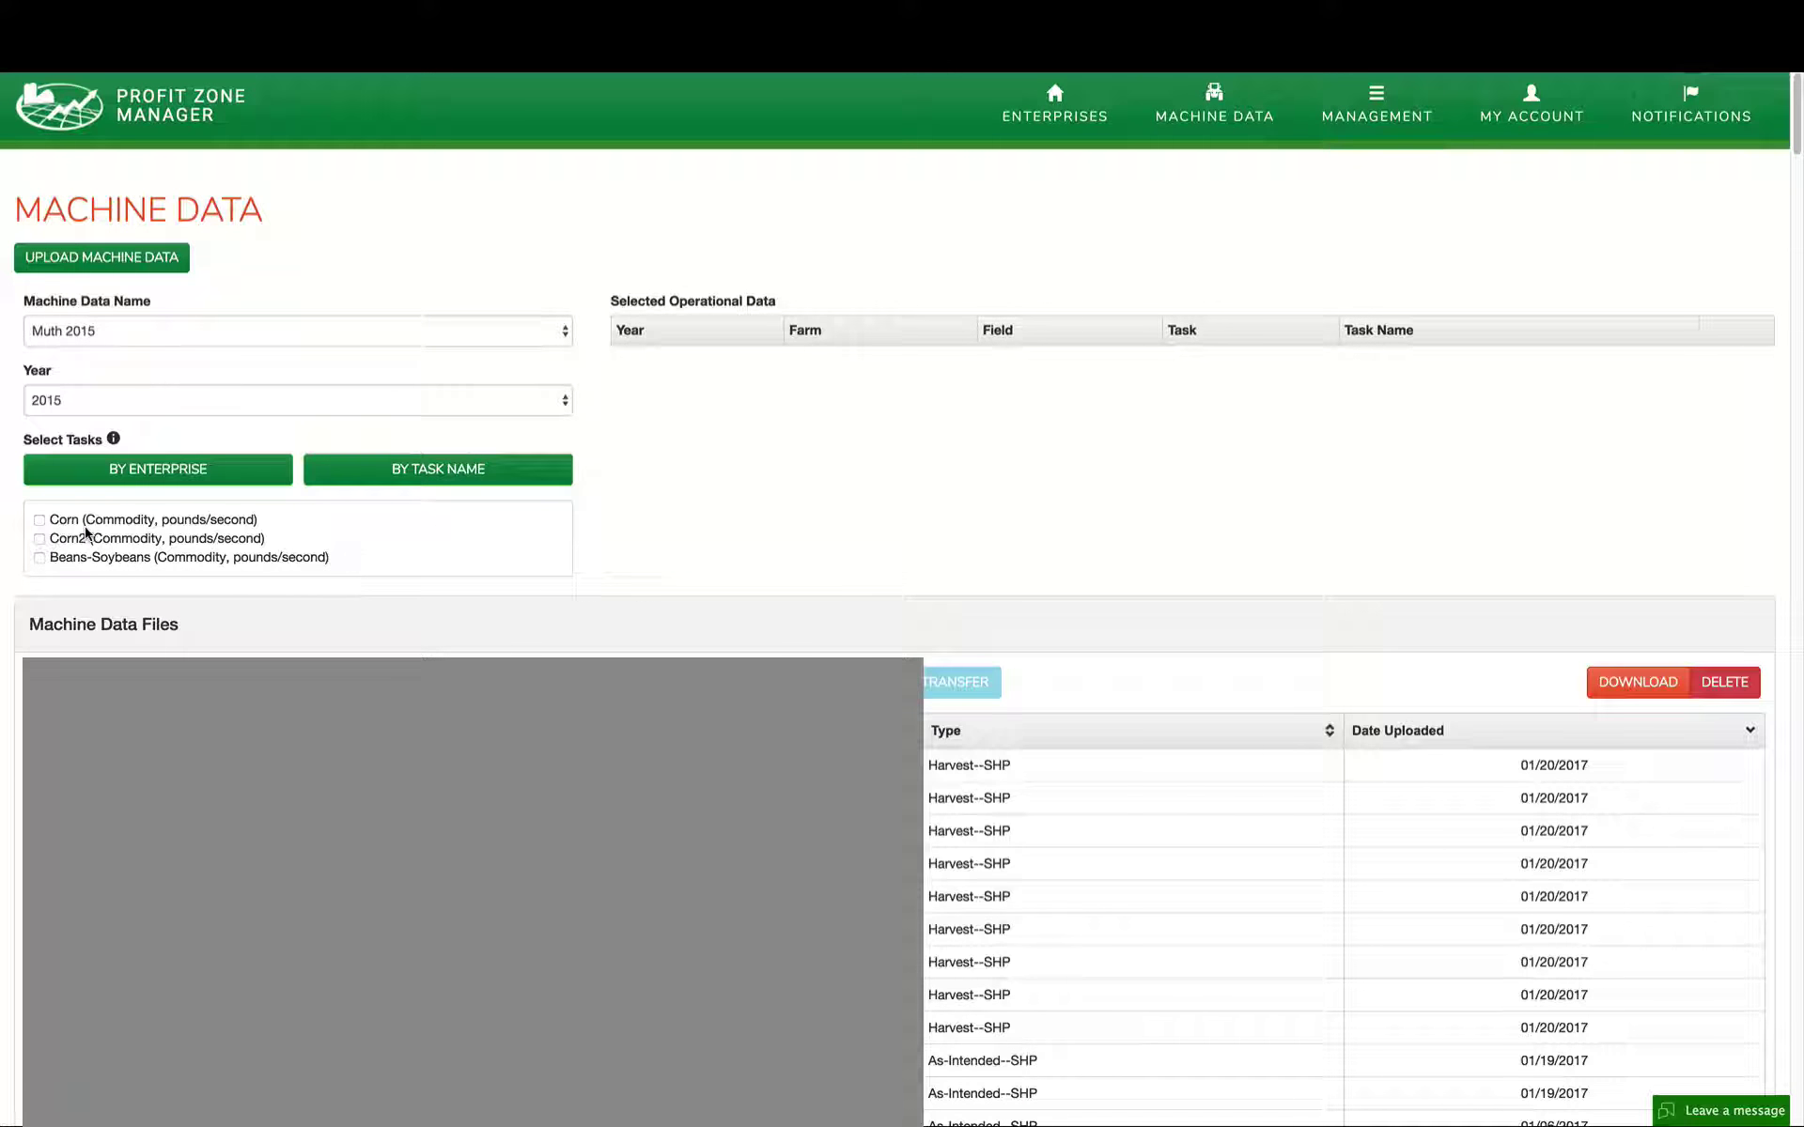
left_click(39, 520)
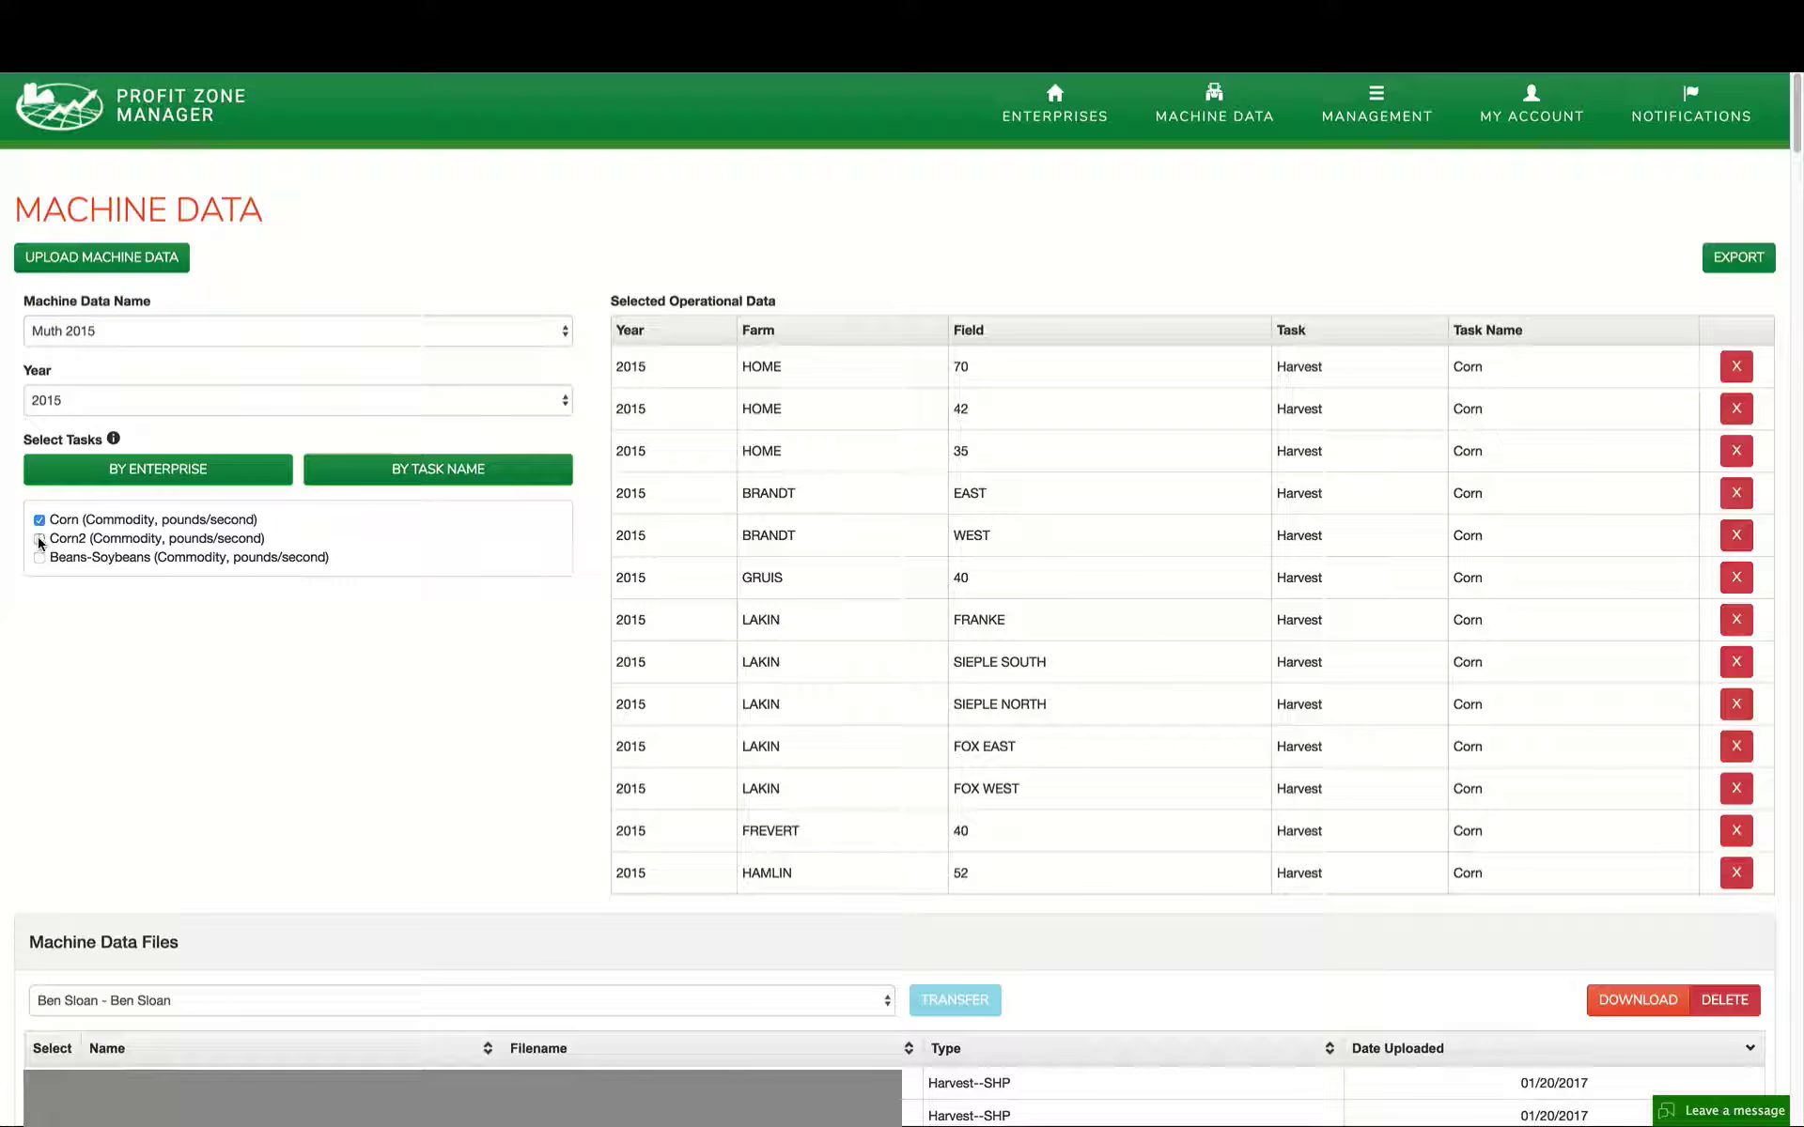
left_click(40, 539)
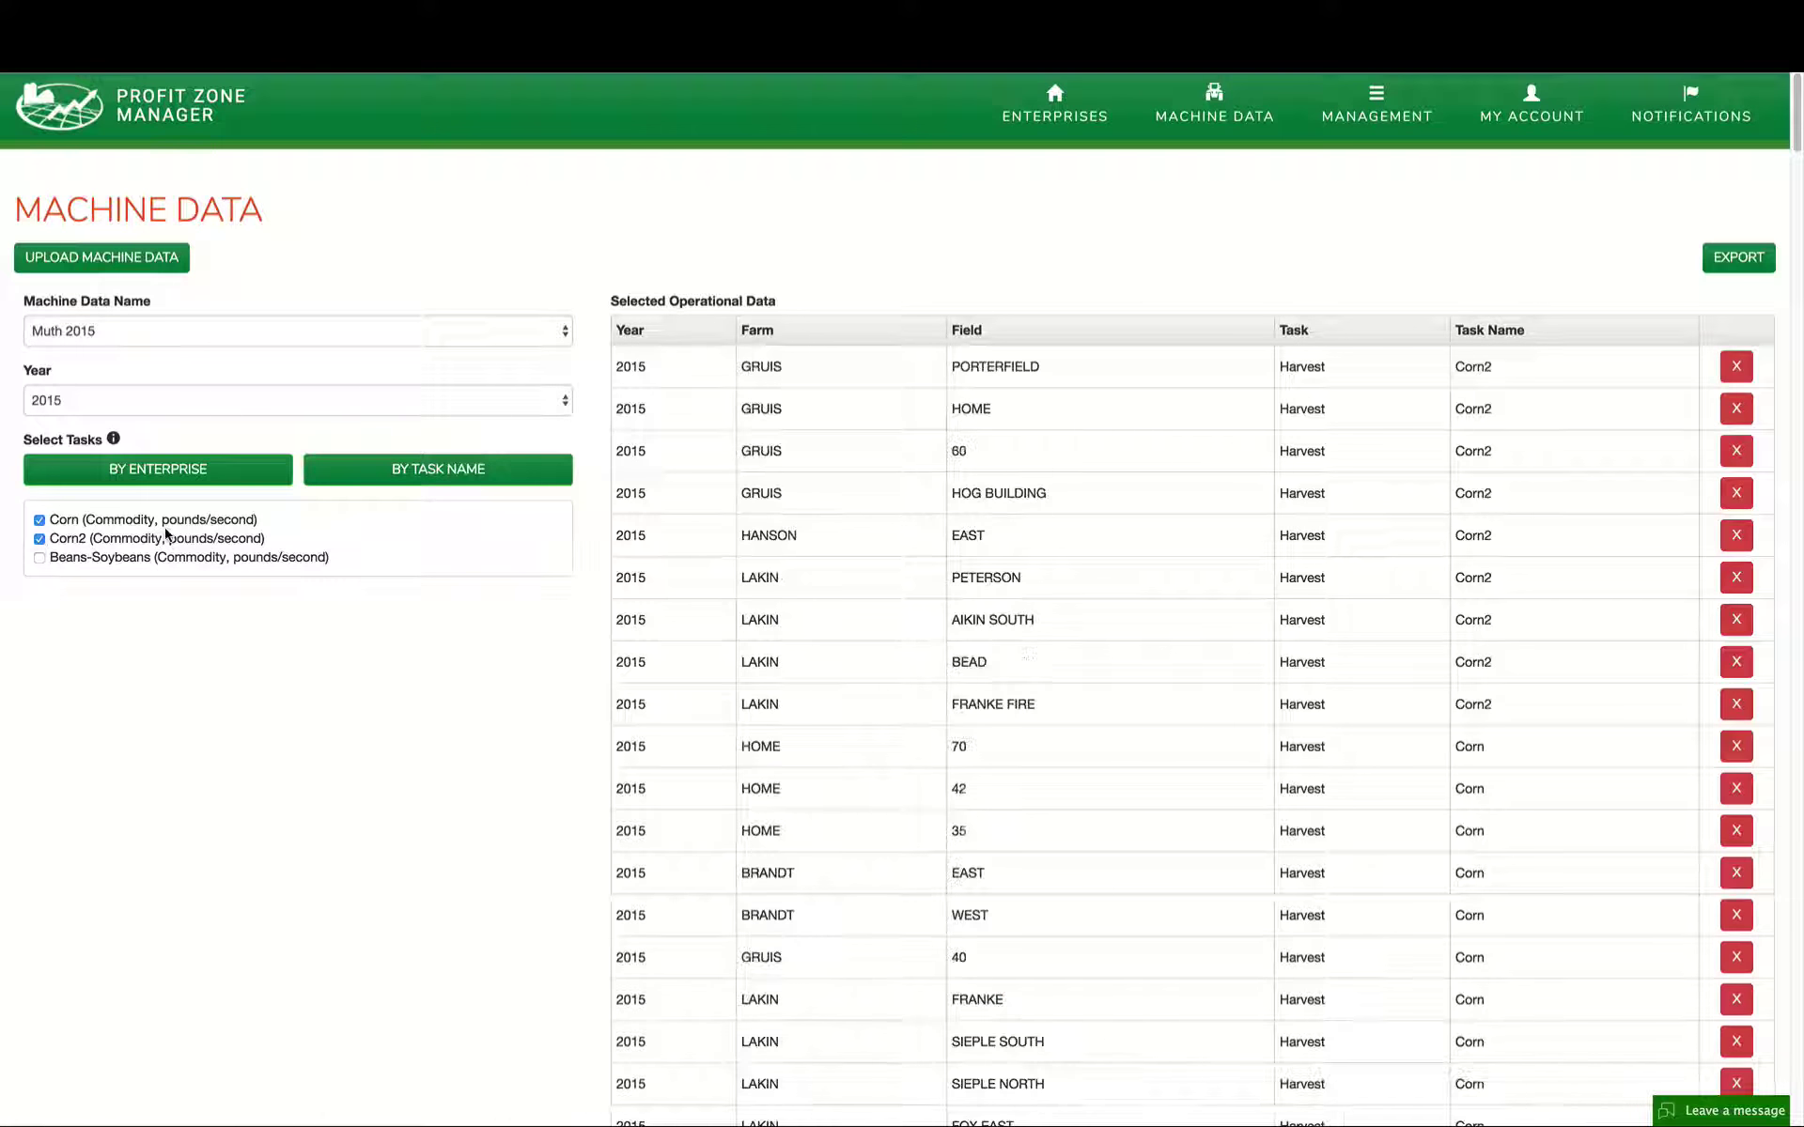
Step: Export the selected corn data to AgSolver Farms under the data name Corn, creating field boundaries and a scenario
left_click(1734, 263)
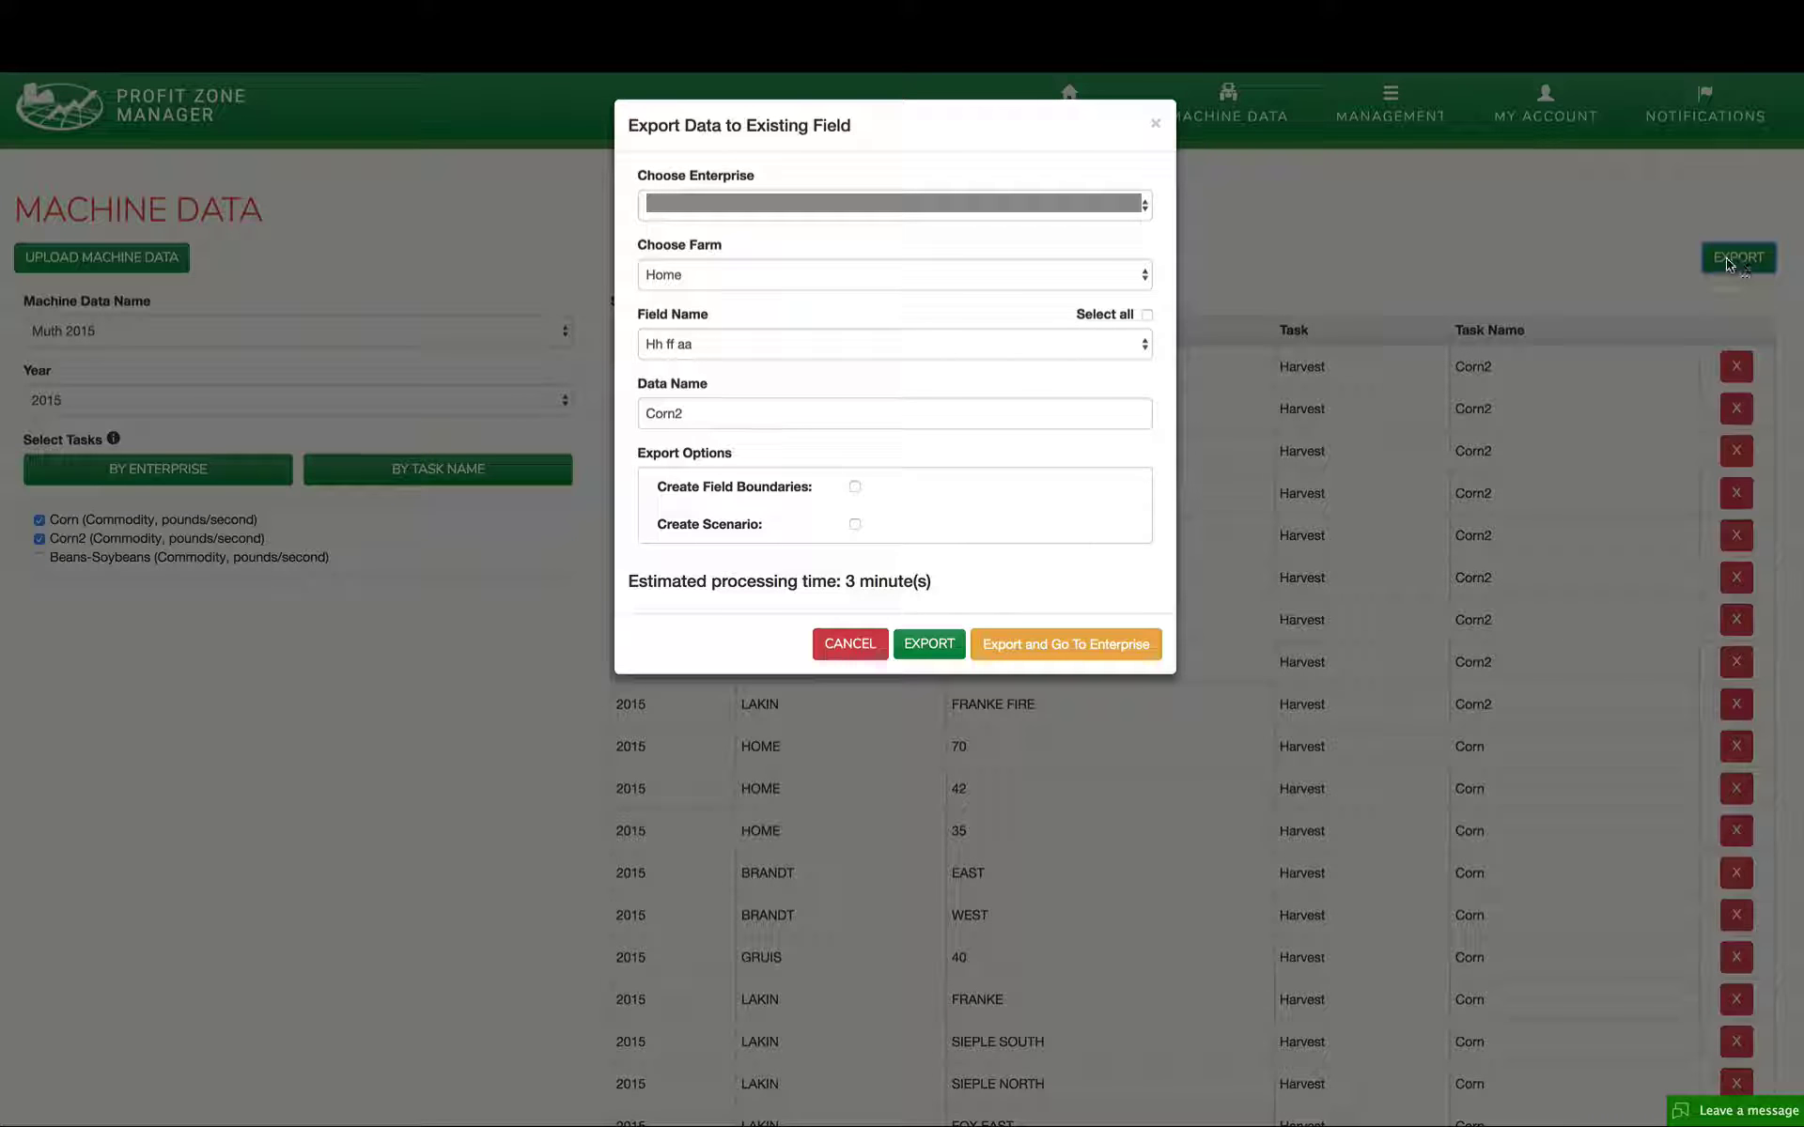
left_click(944, 202)
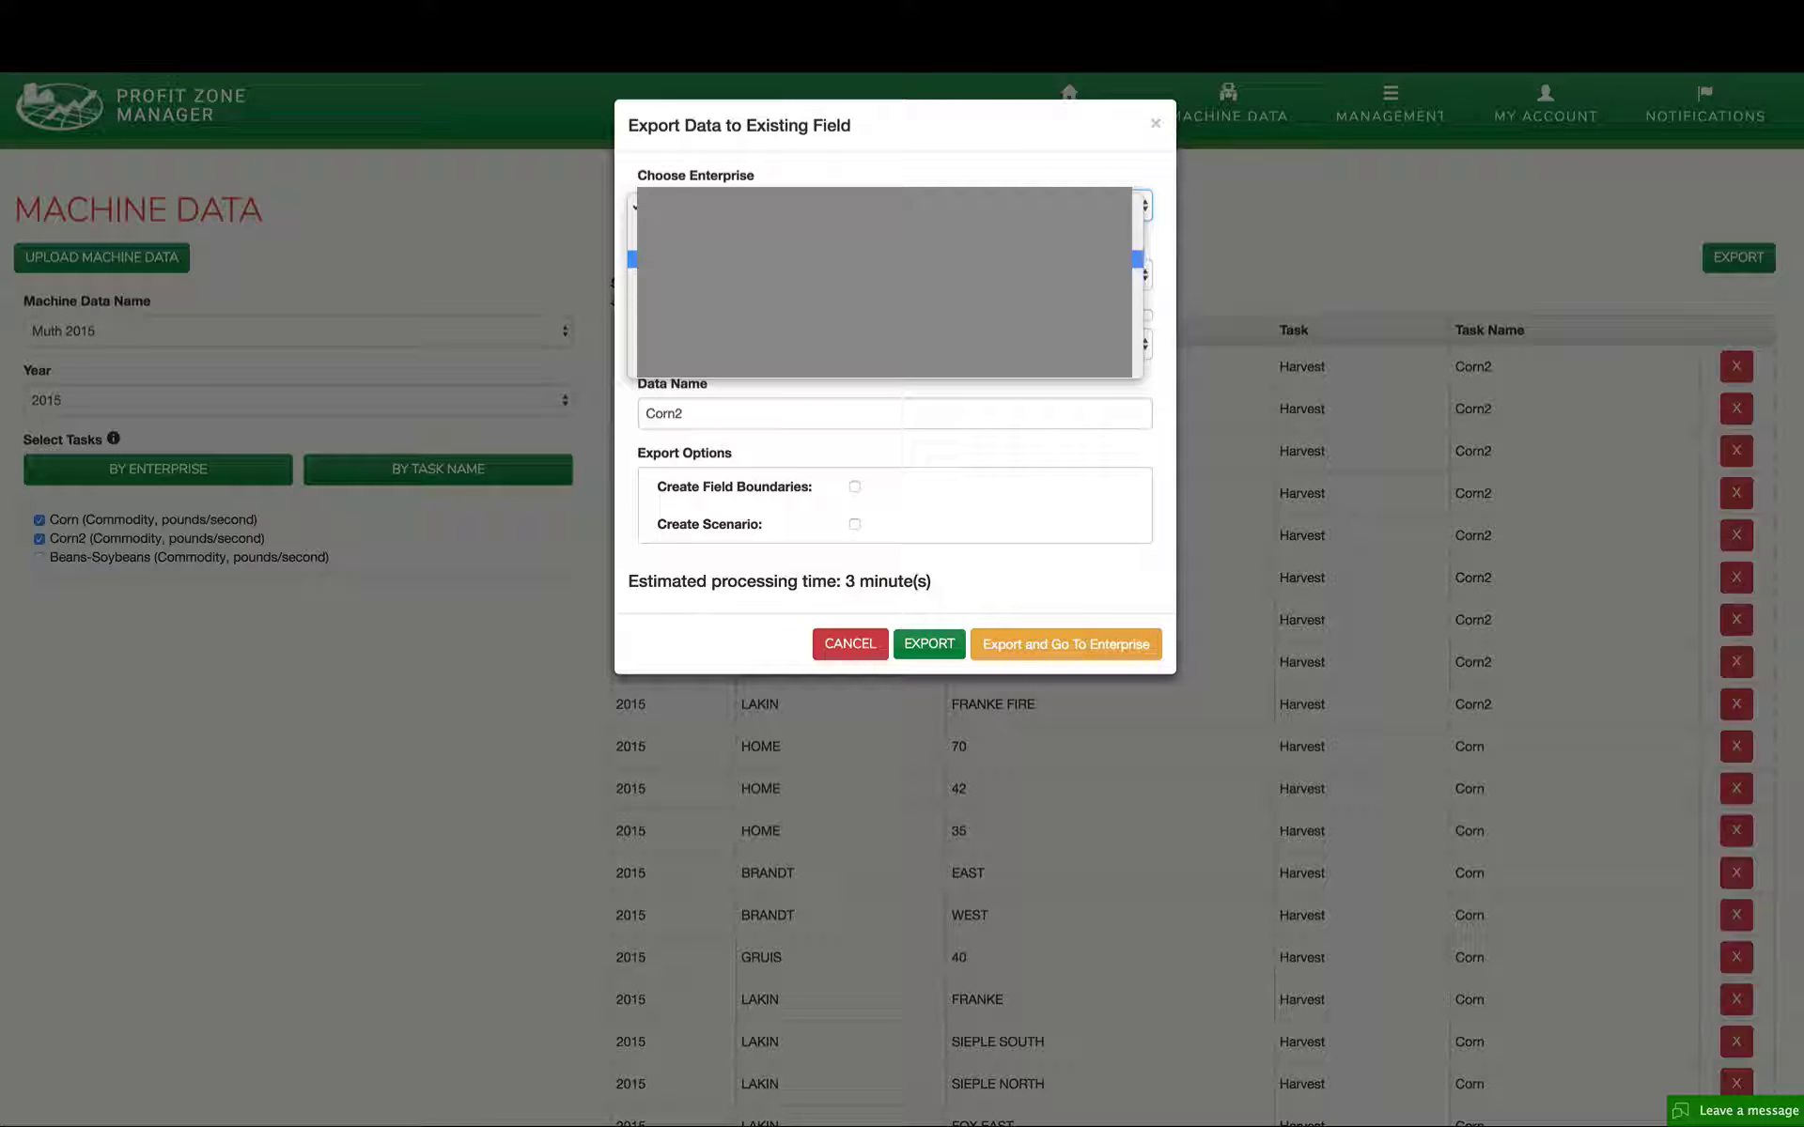
left_click(789, 249)
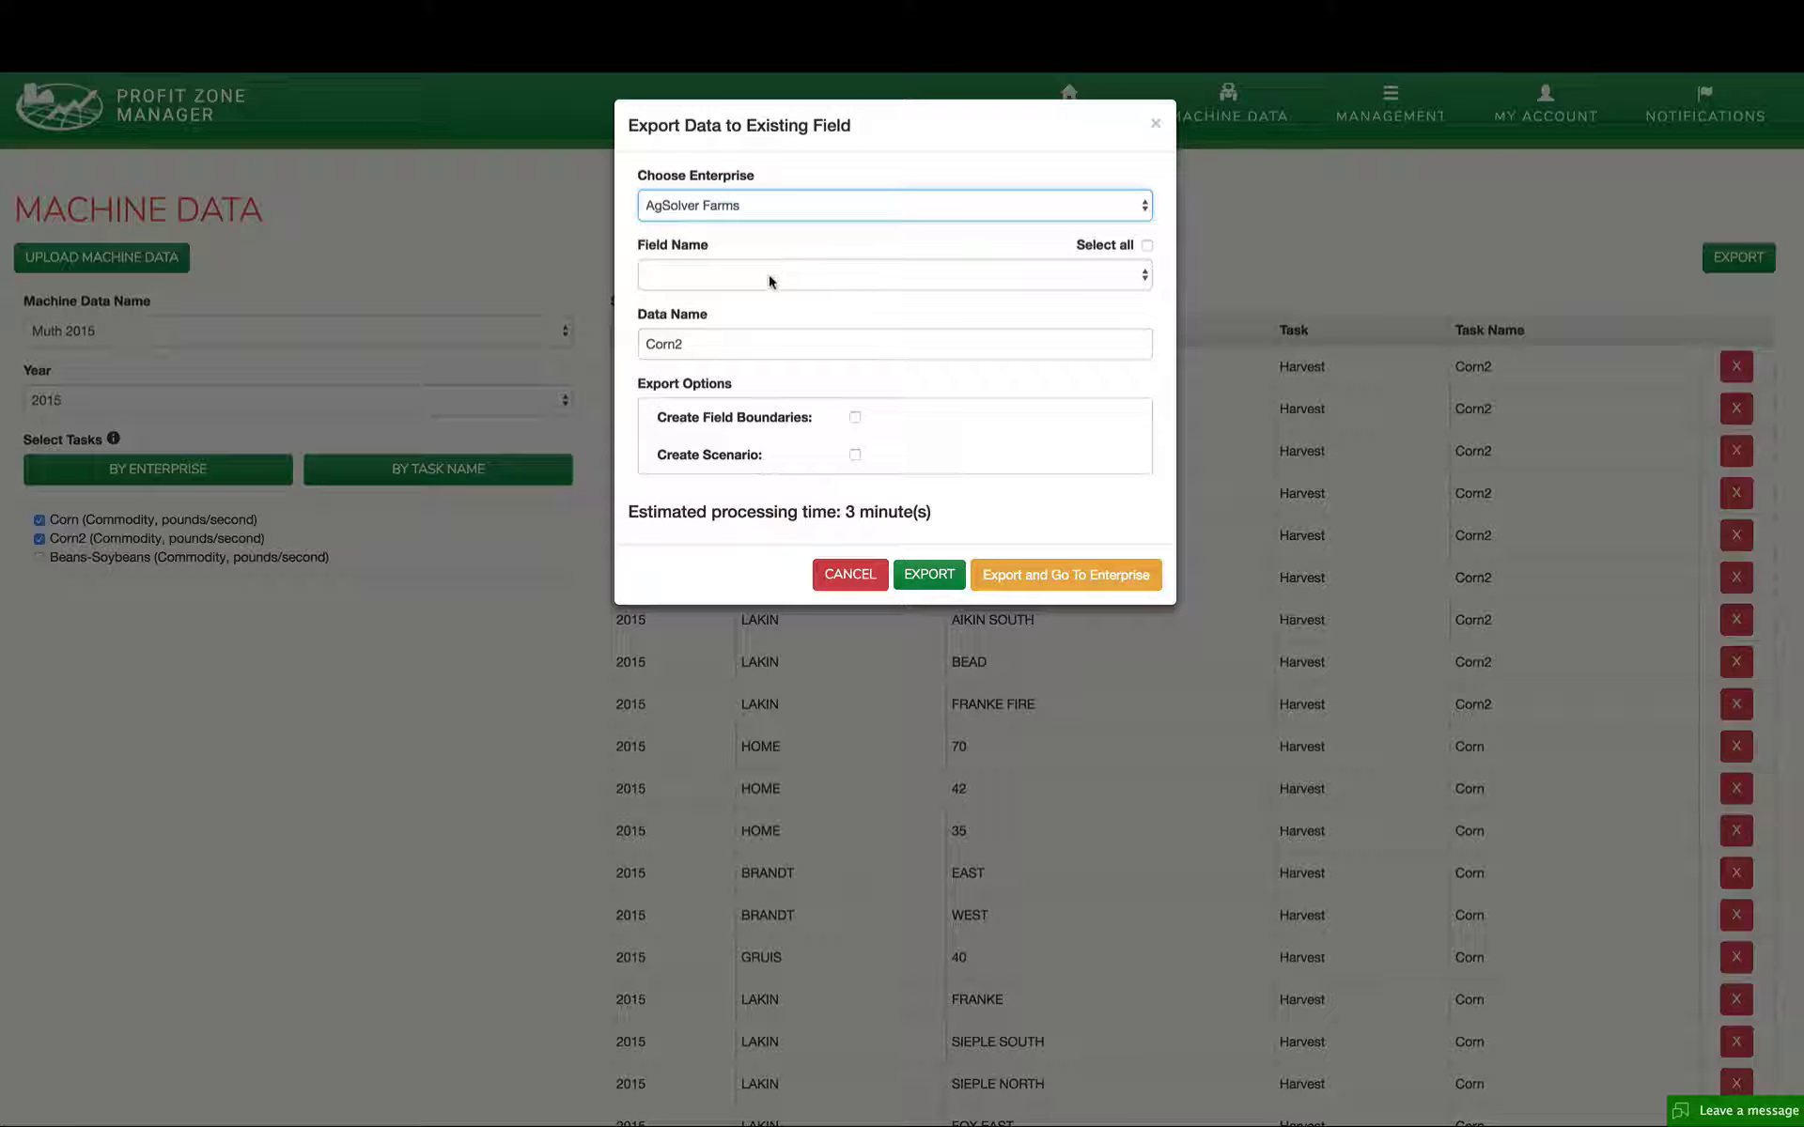
left_click(768, 274)
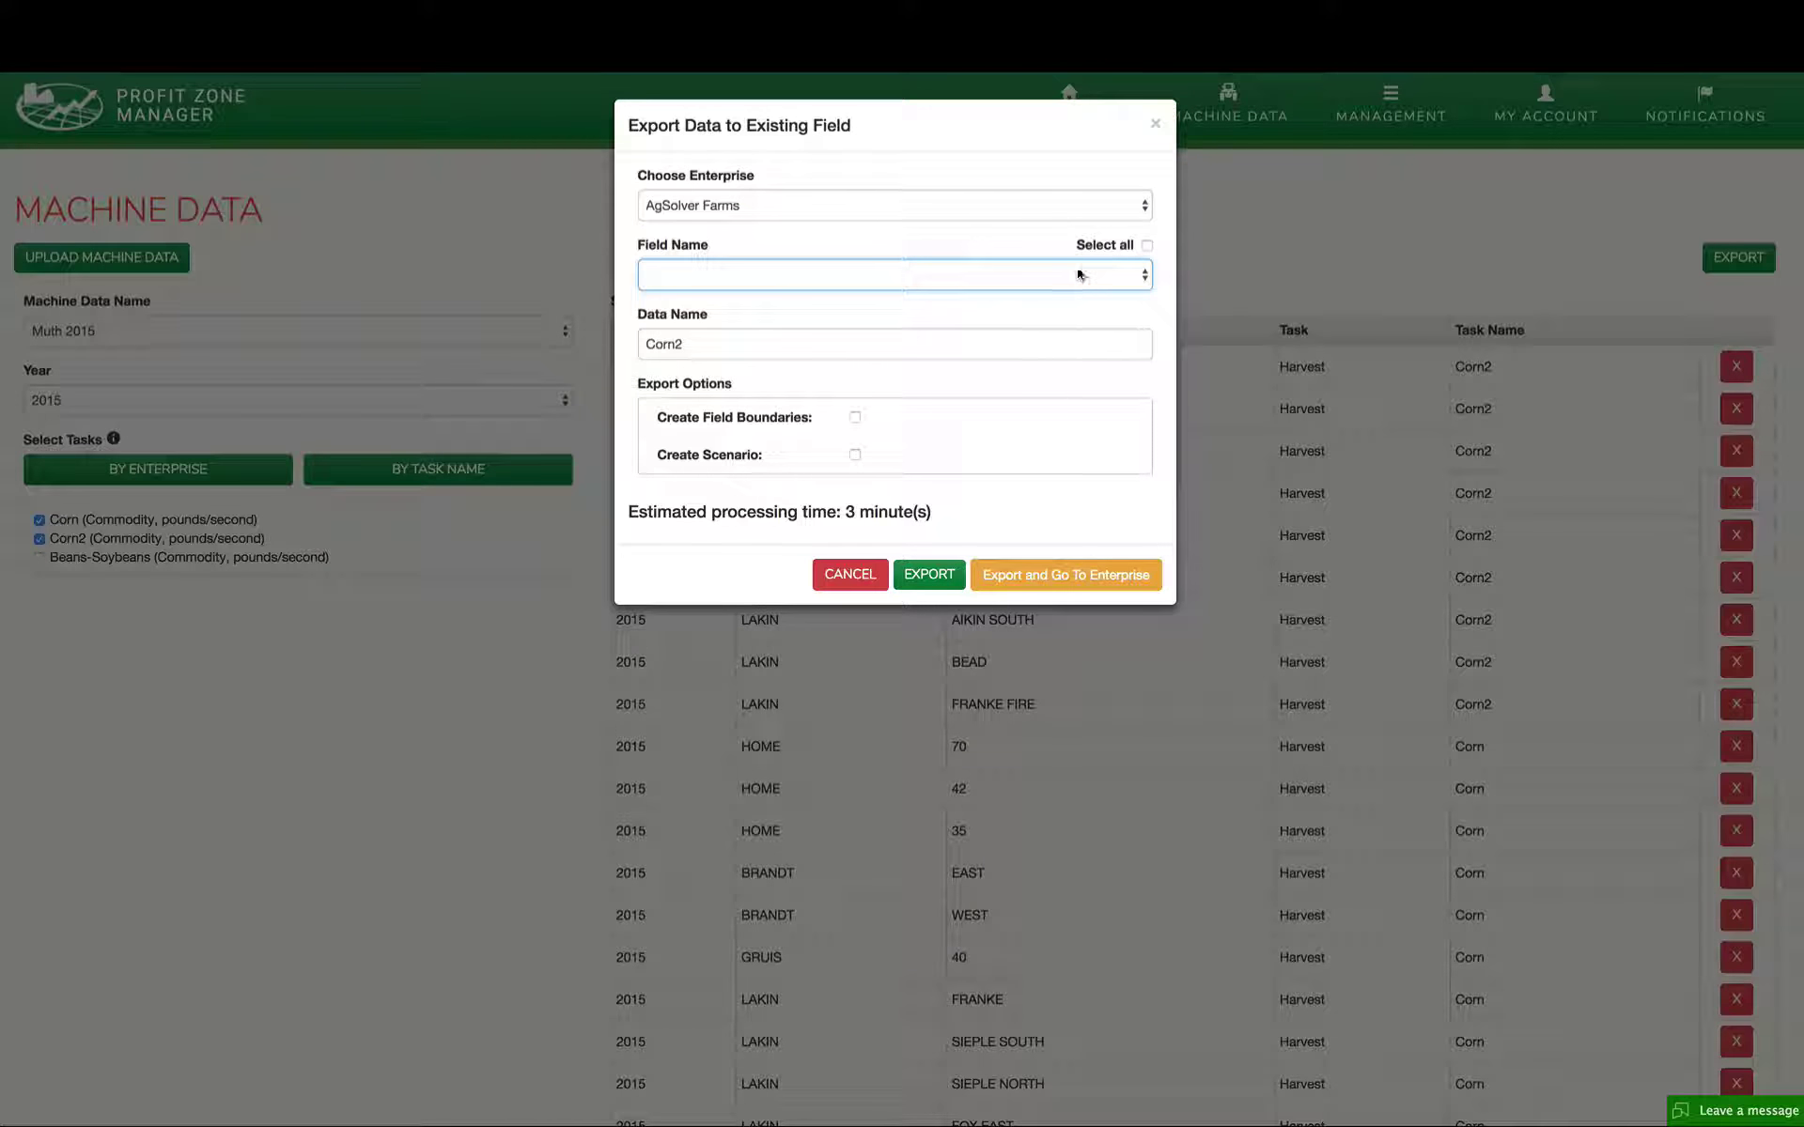
left_click(777, 344)
key("BackSpace")
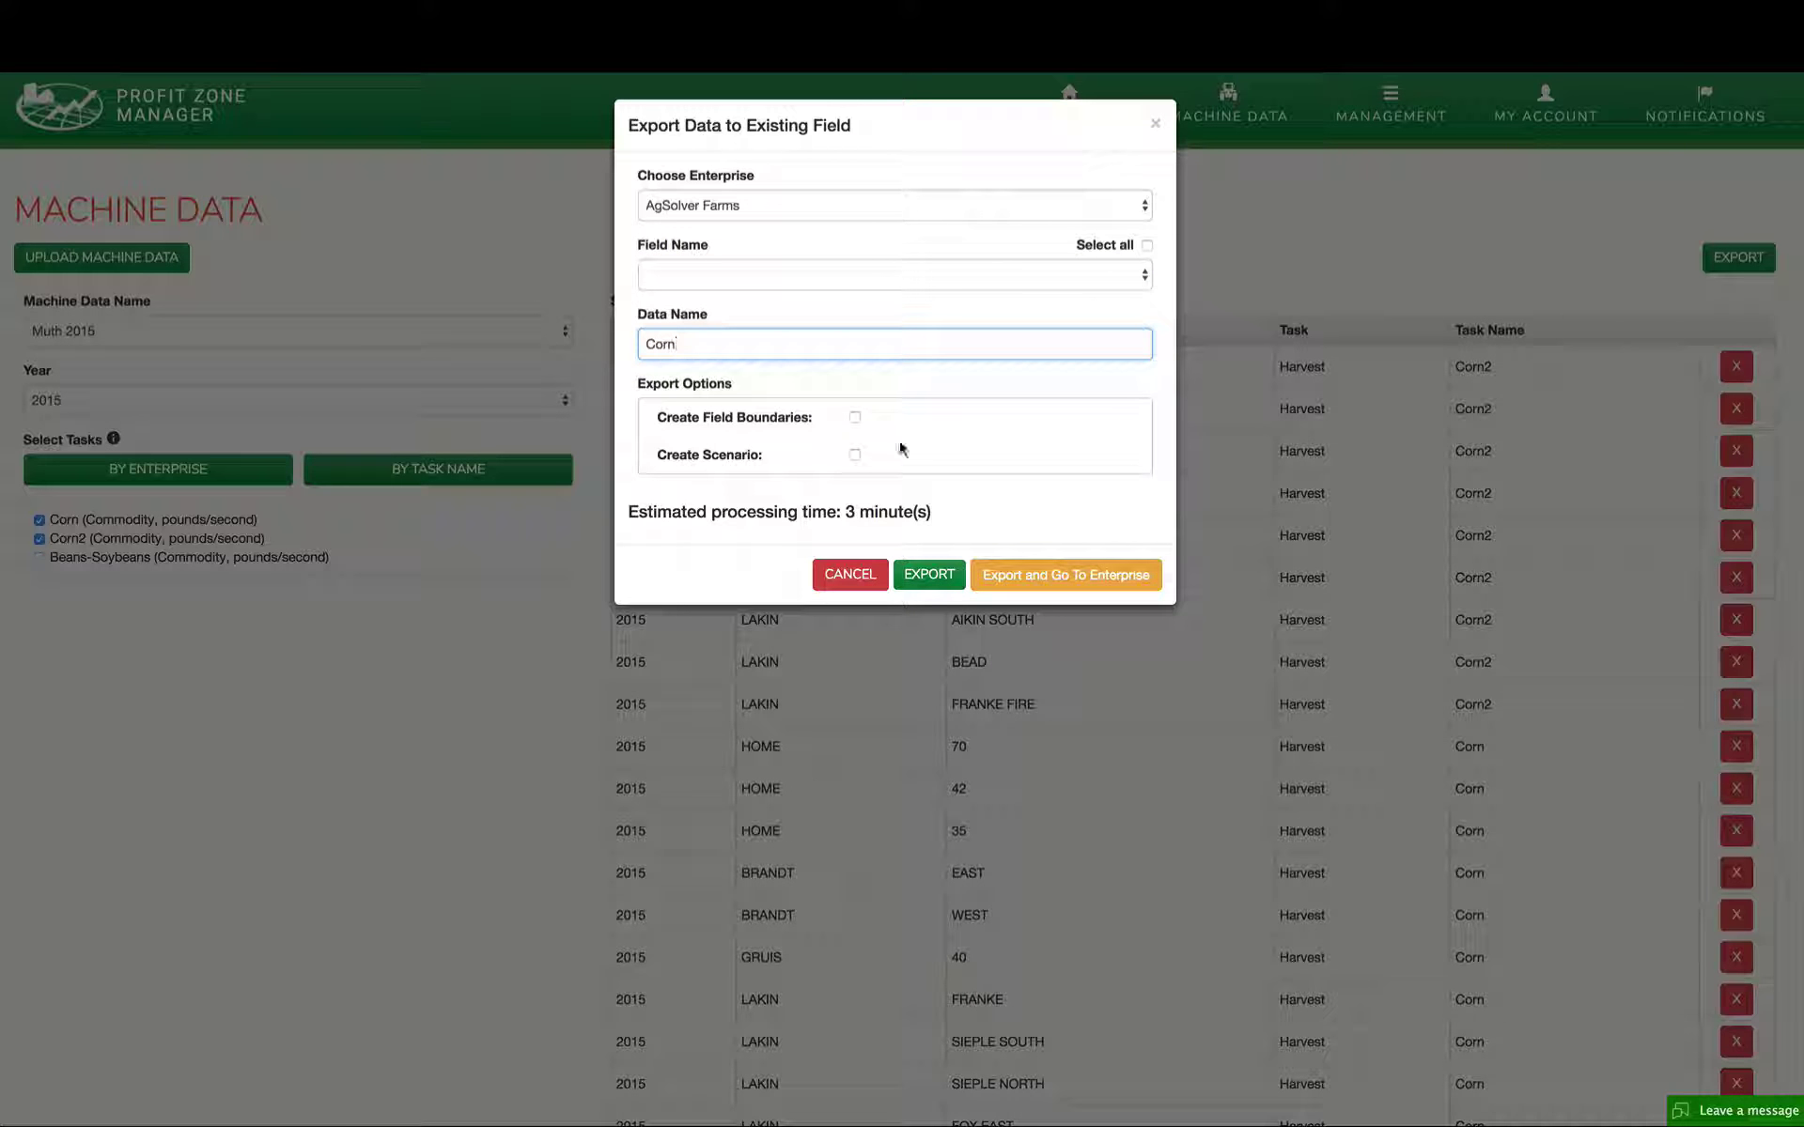
left_click(855, 417)
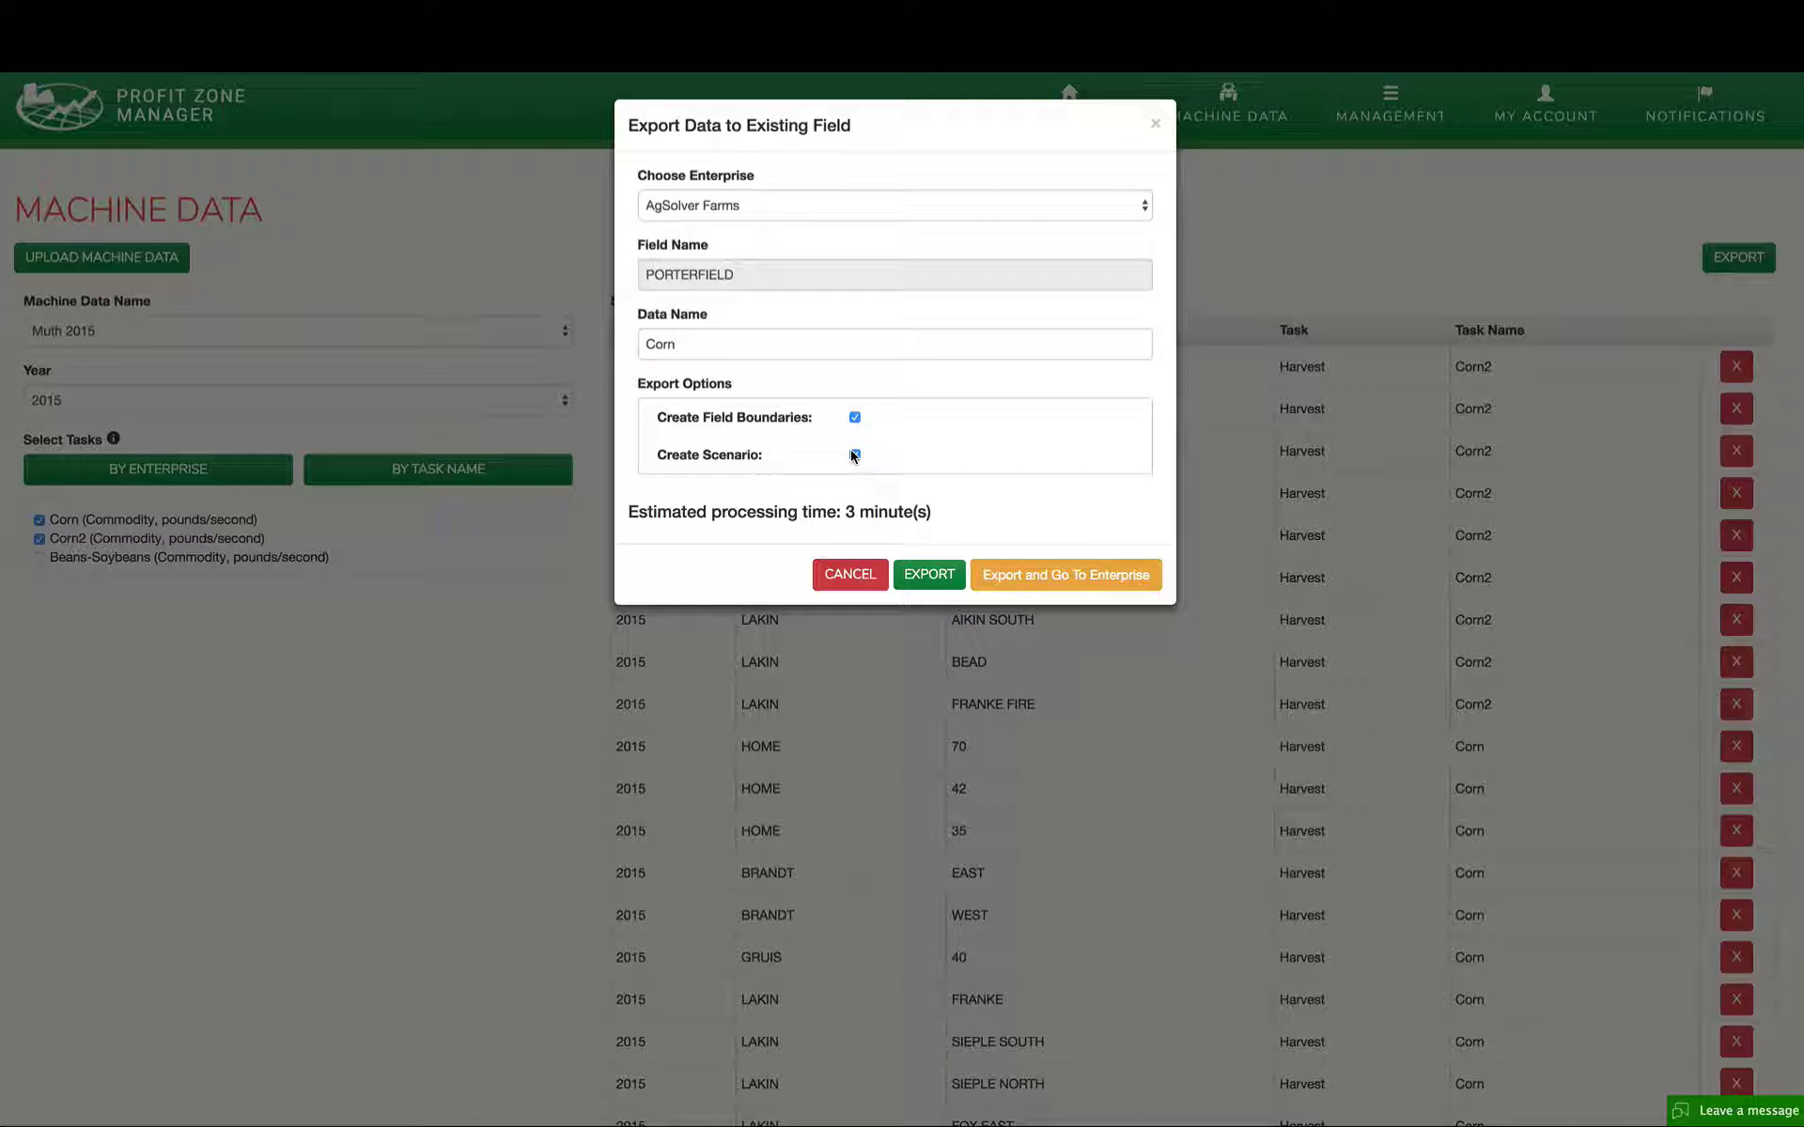
left_click(922, 586)
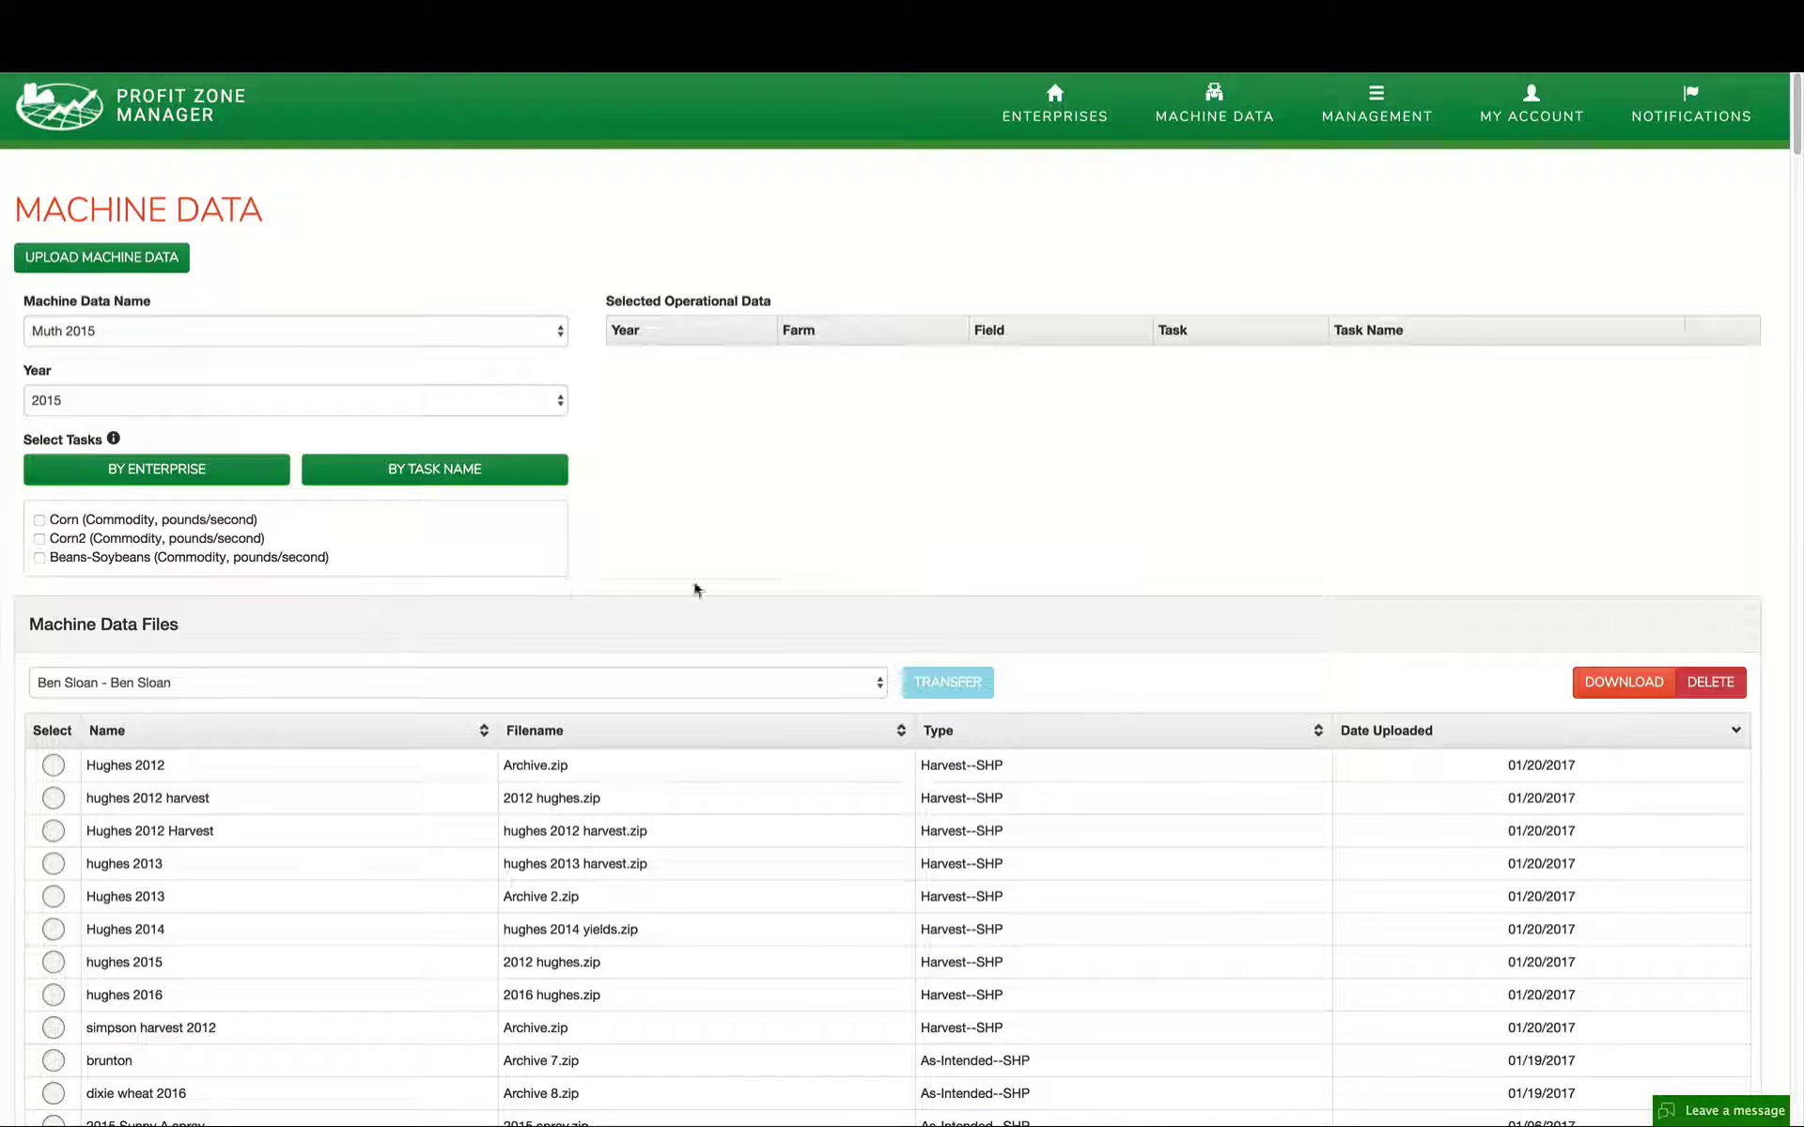
Step: Select the Beans-Soybeans task and export it to AgSolver Farms under the data name Soybeans, with field boundaries and a scenario
left_click(43, 556)
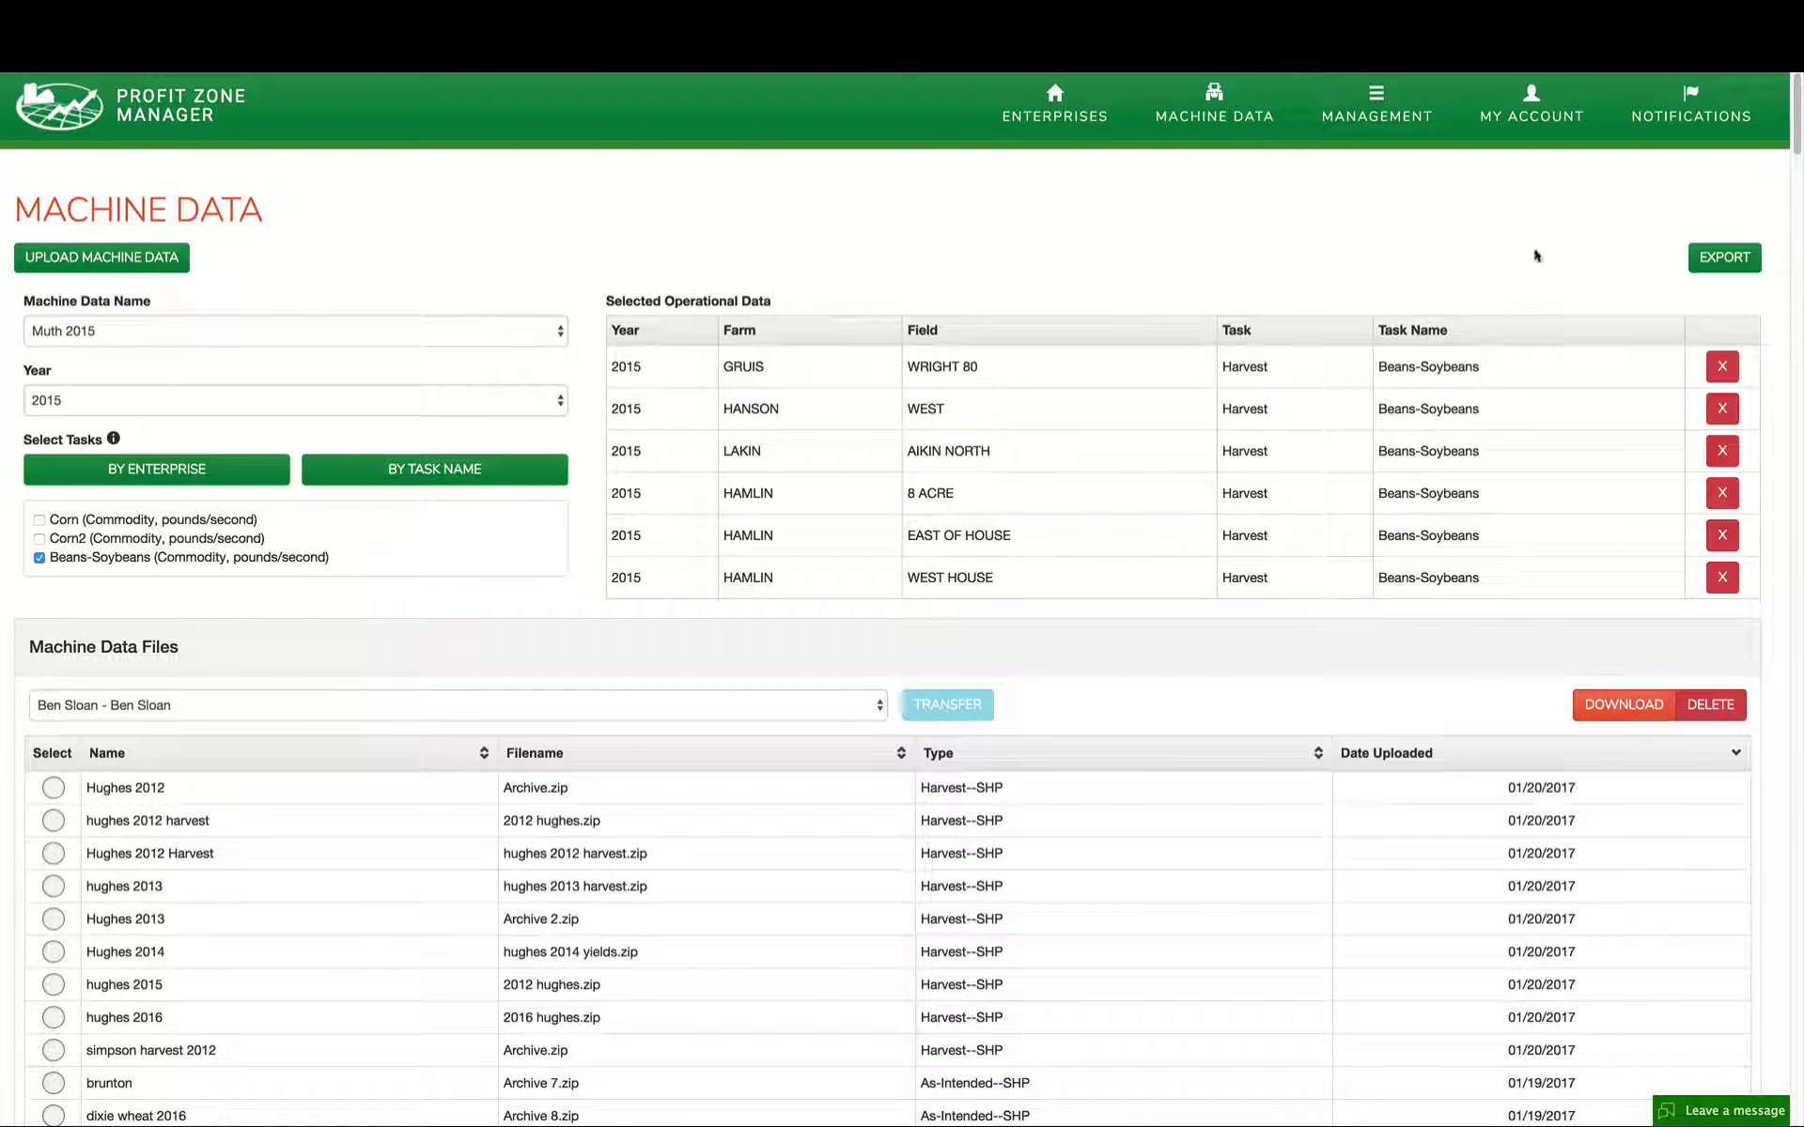
left_click(1716, 256)
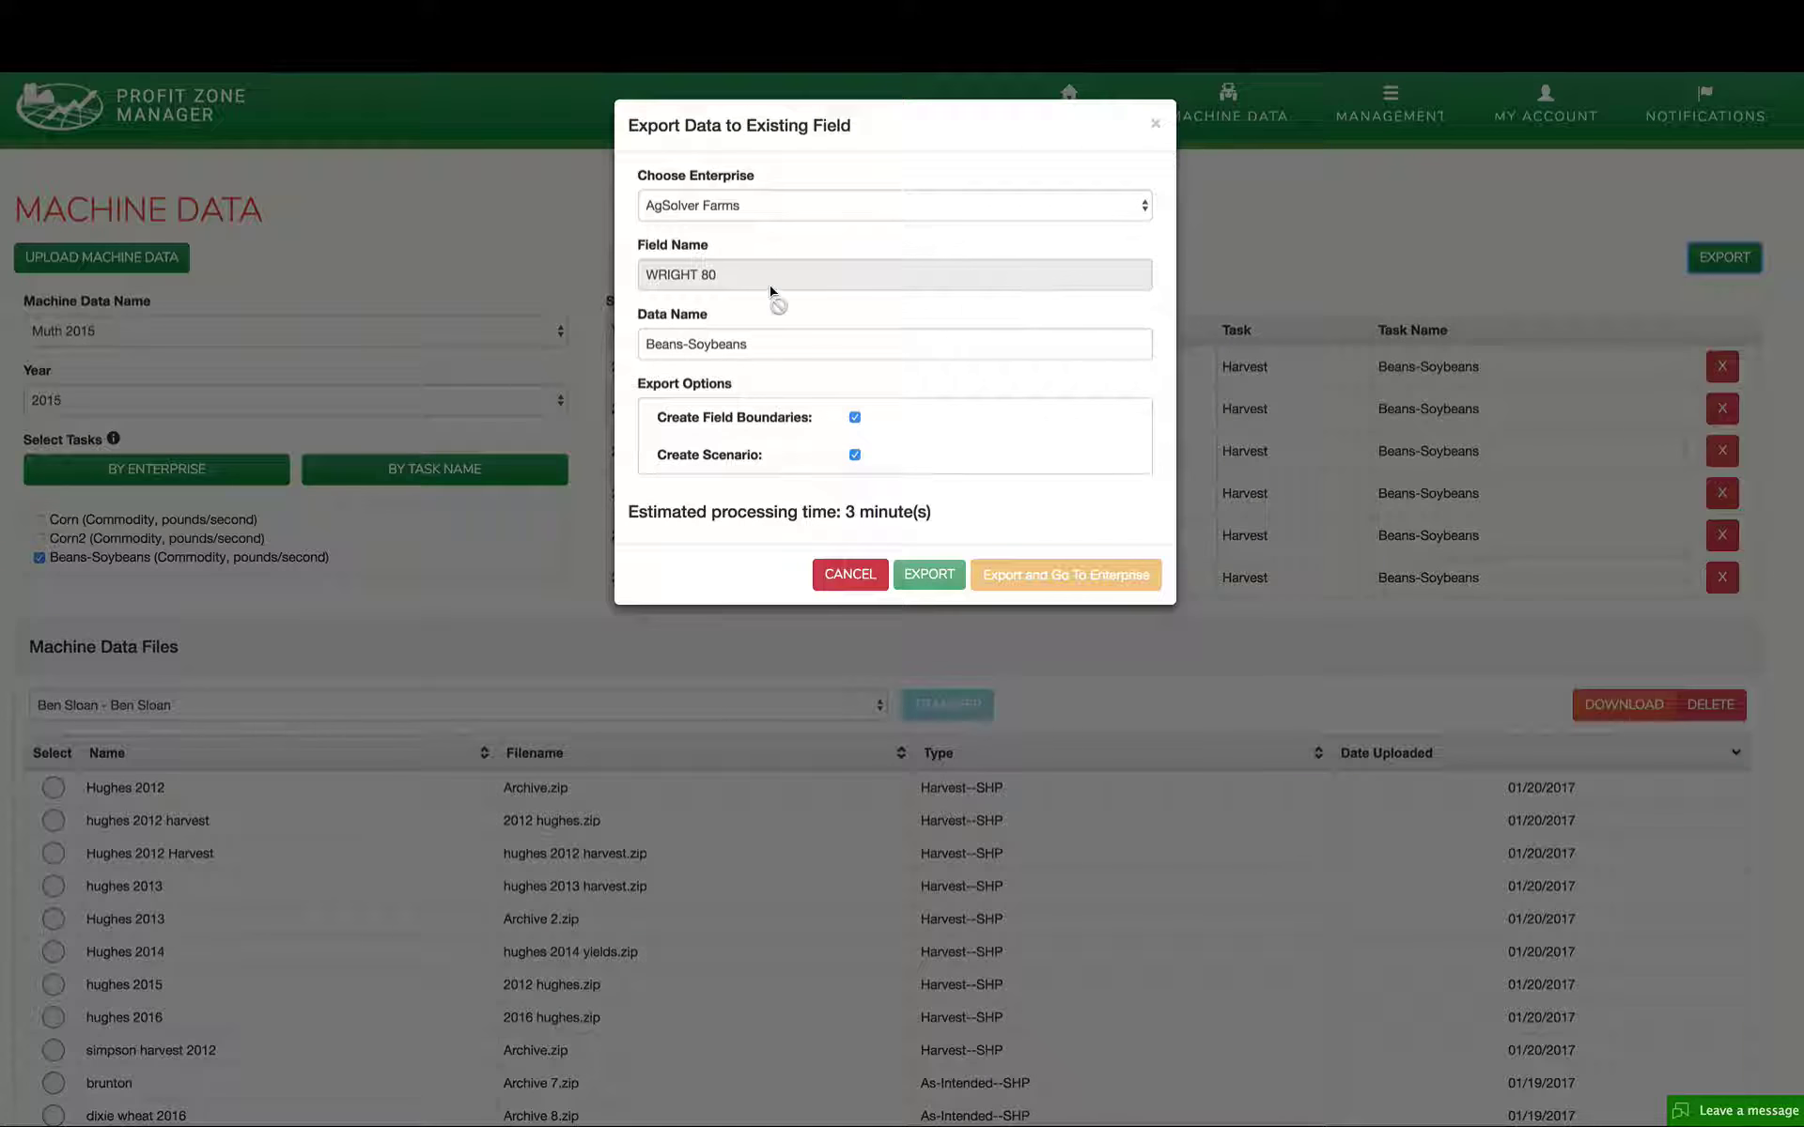
triple_click(791, 355)
type("So")
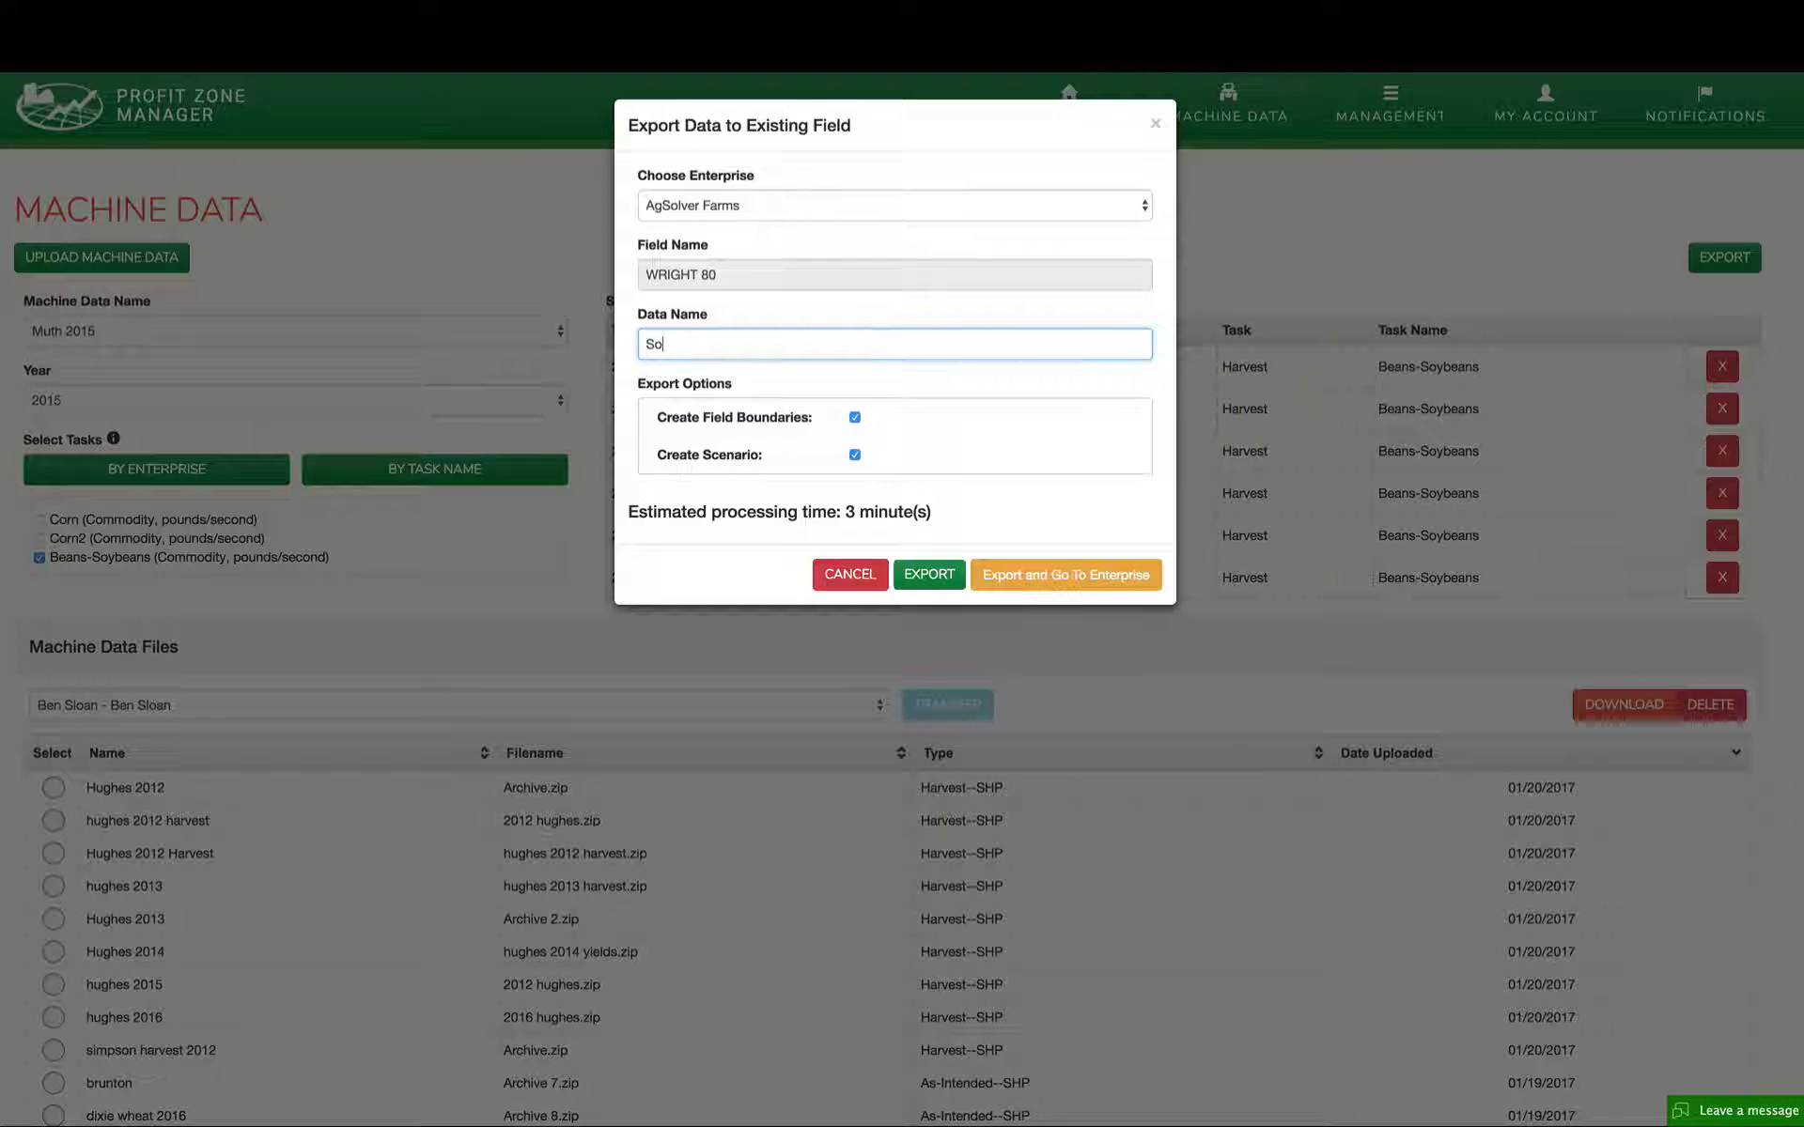
type("ybeans")
left_click(922, 582)
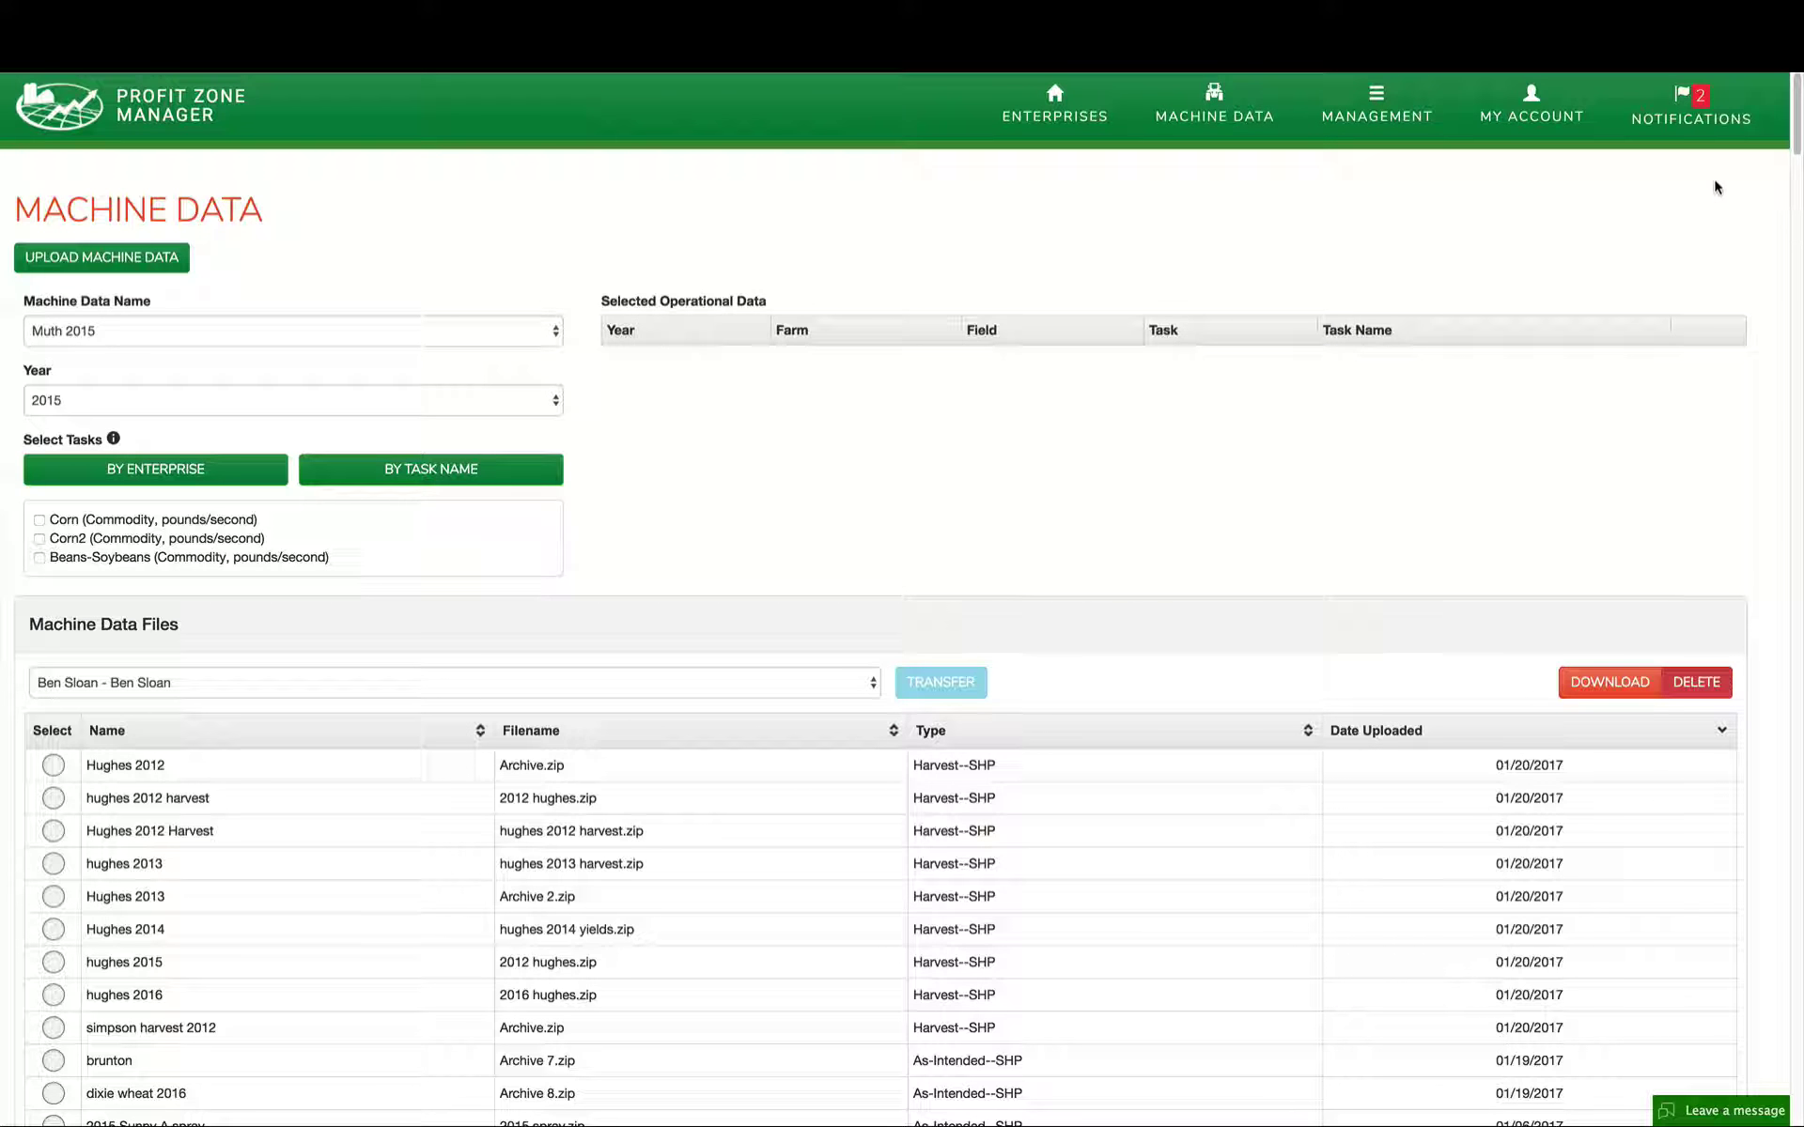
Step: Check the processing notifications, then view the profit map and results of the second EAST field on the AgSolver Farms dashboard
left_click(1692, 144)
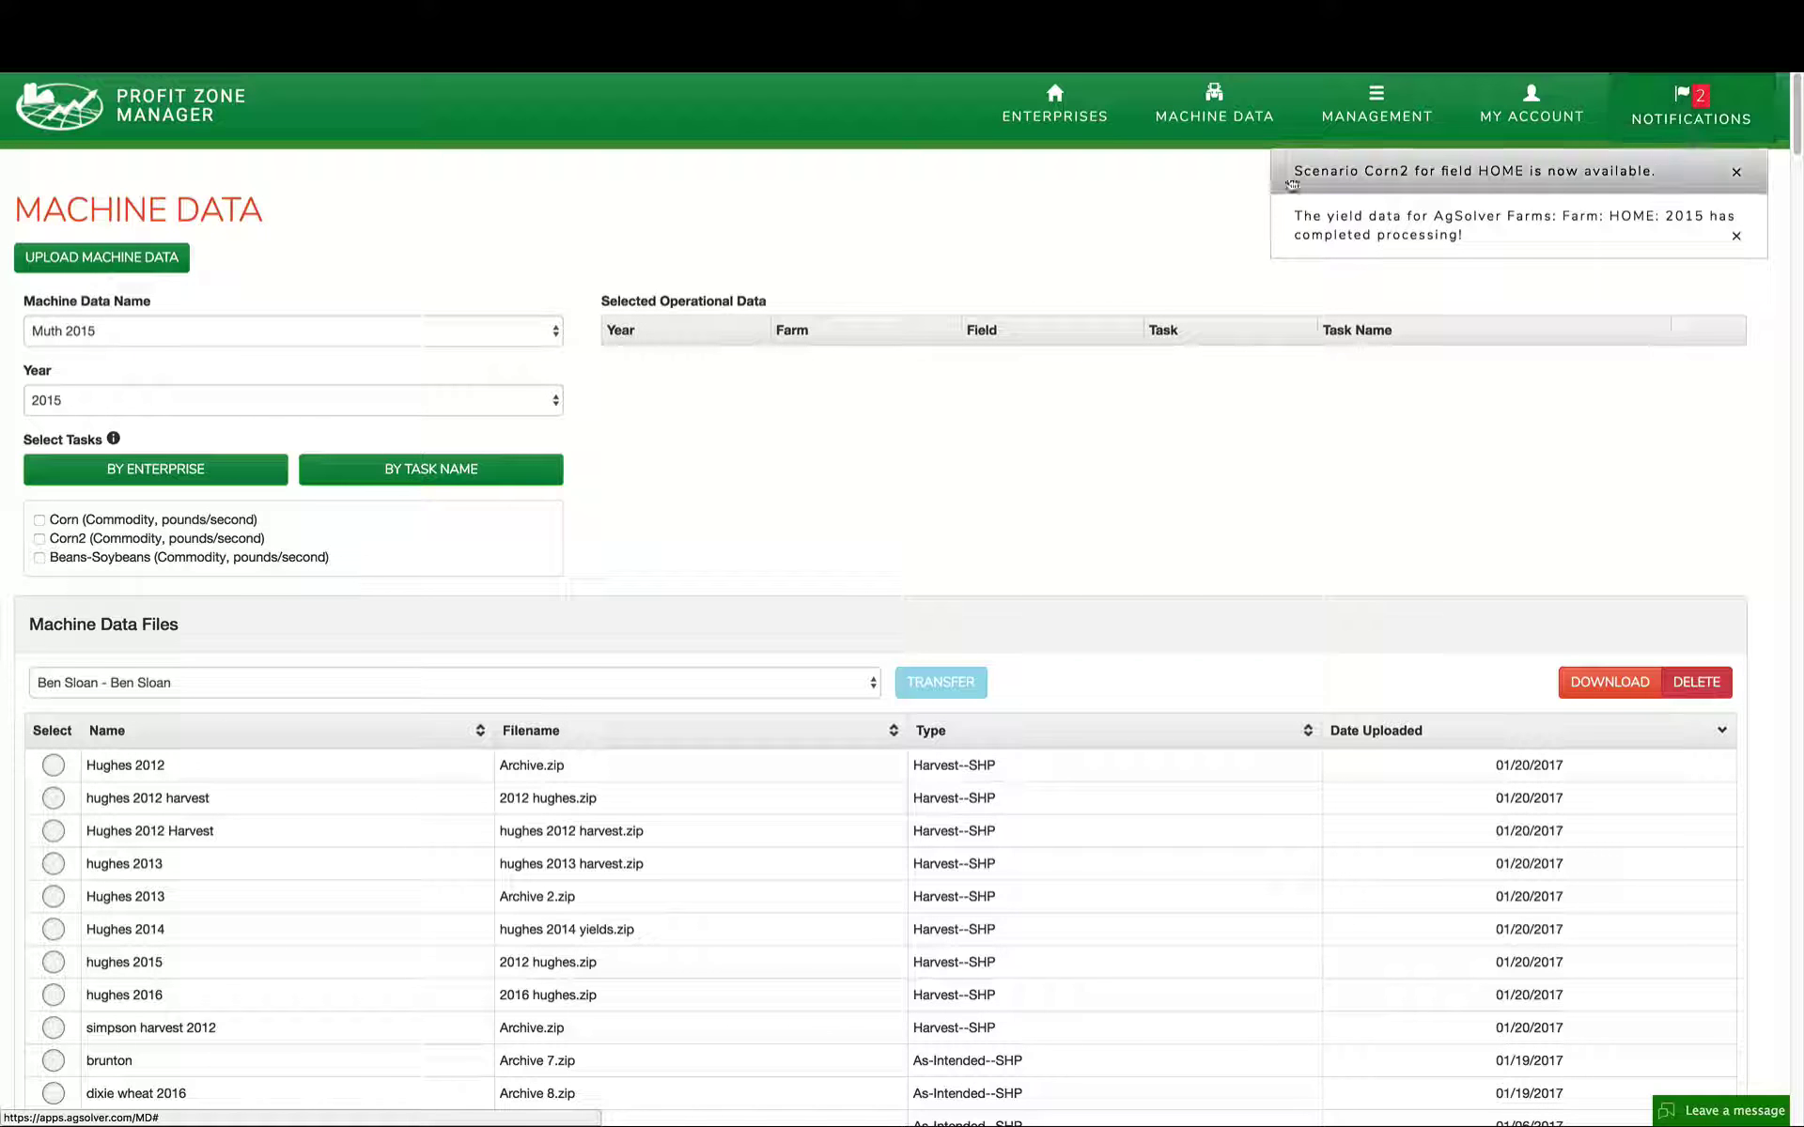
left_click(1050, 134)
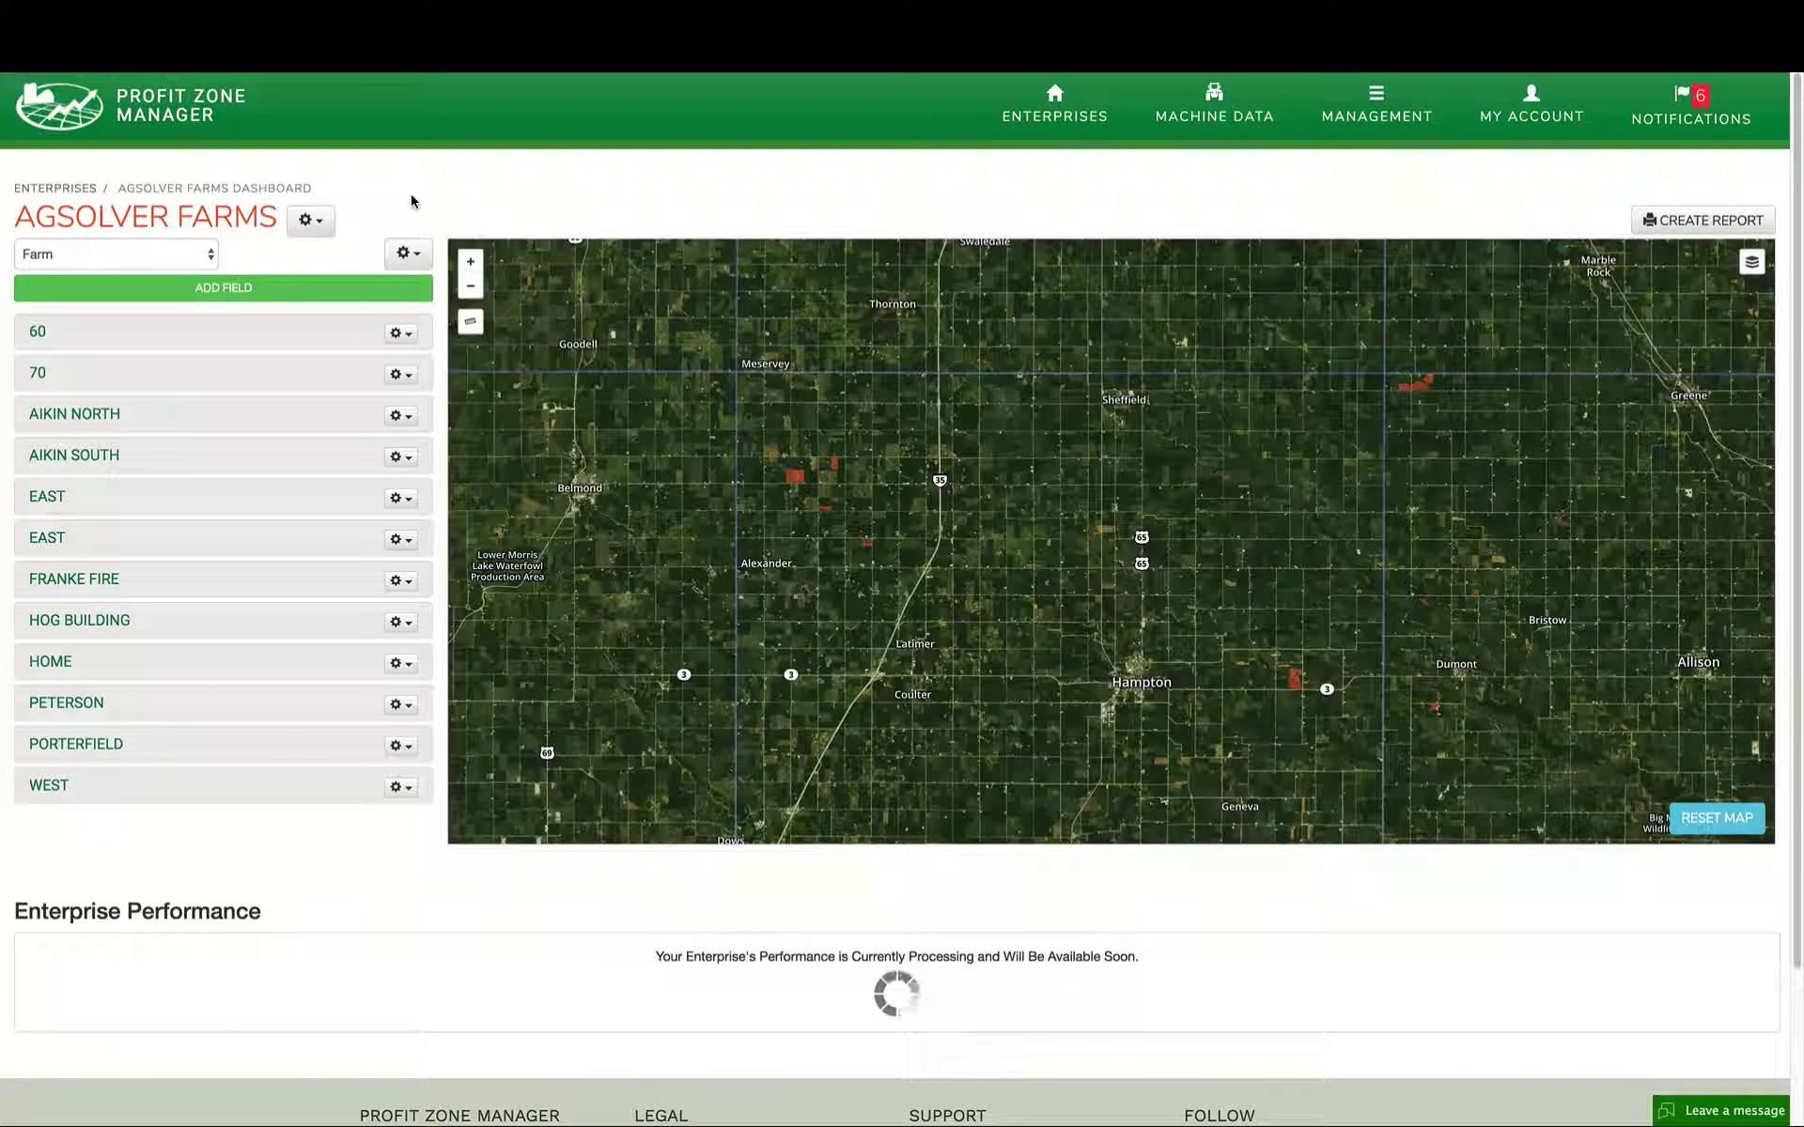
left_click(61, 539)
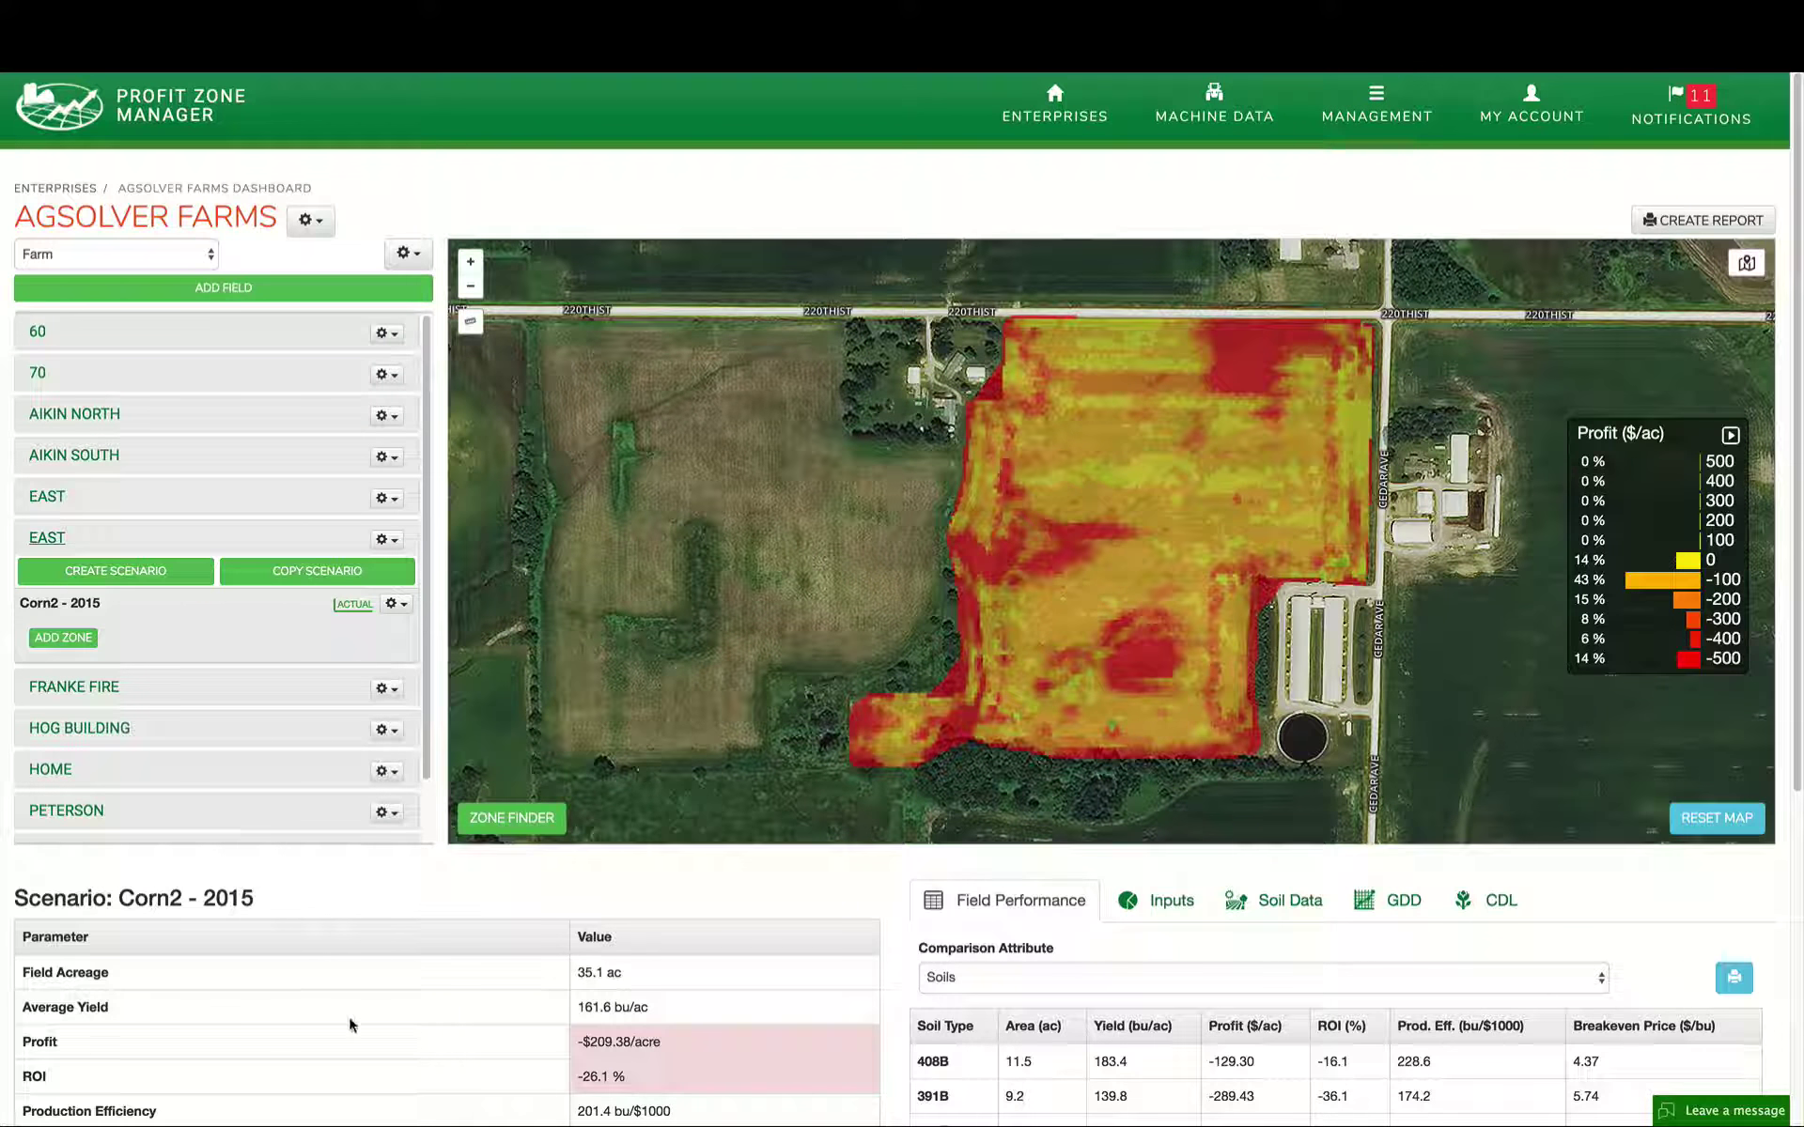
scroll(349, 1022, "down", 2)
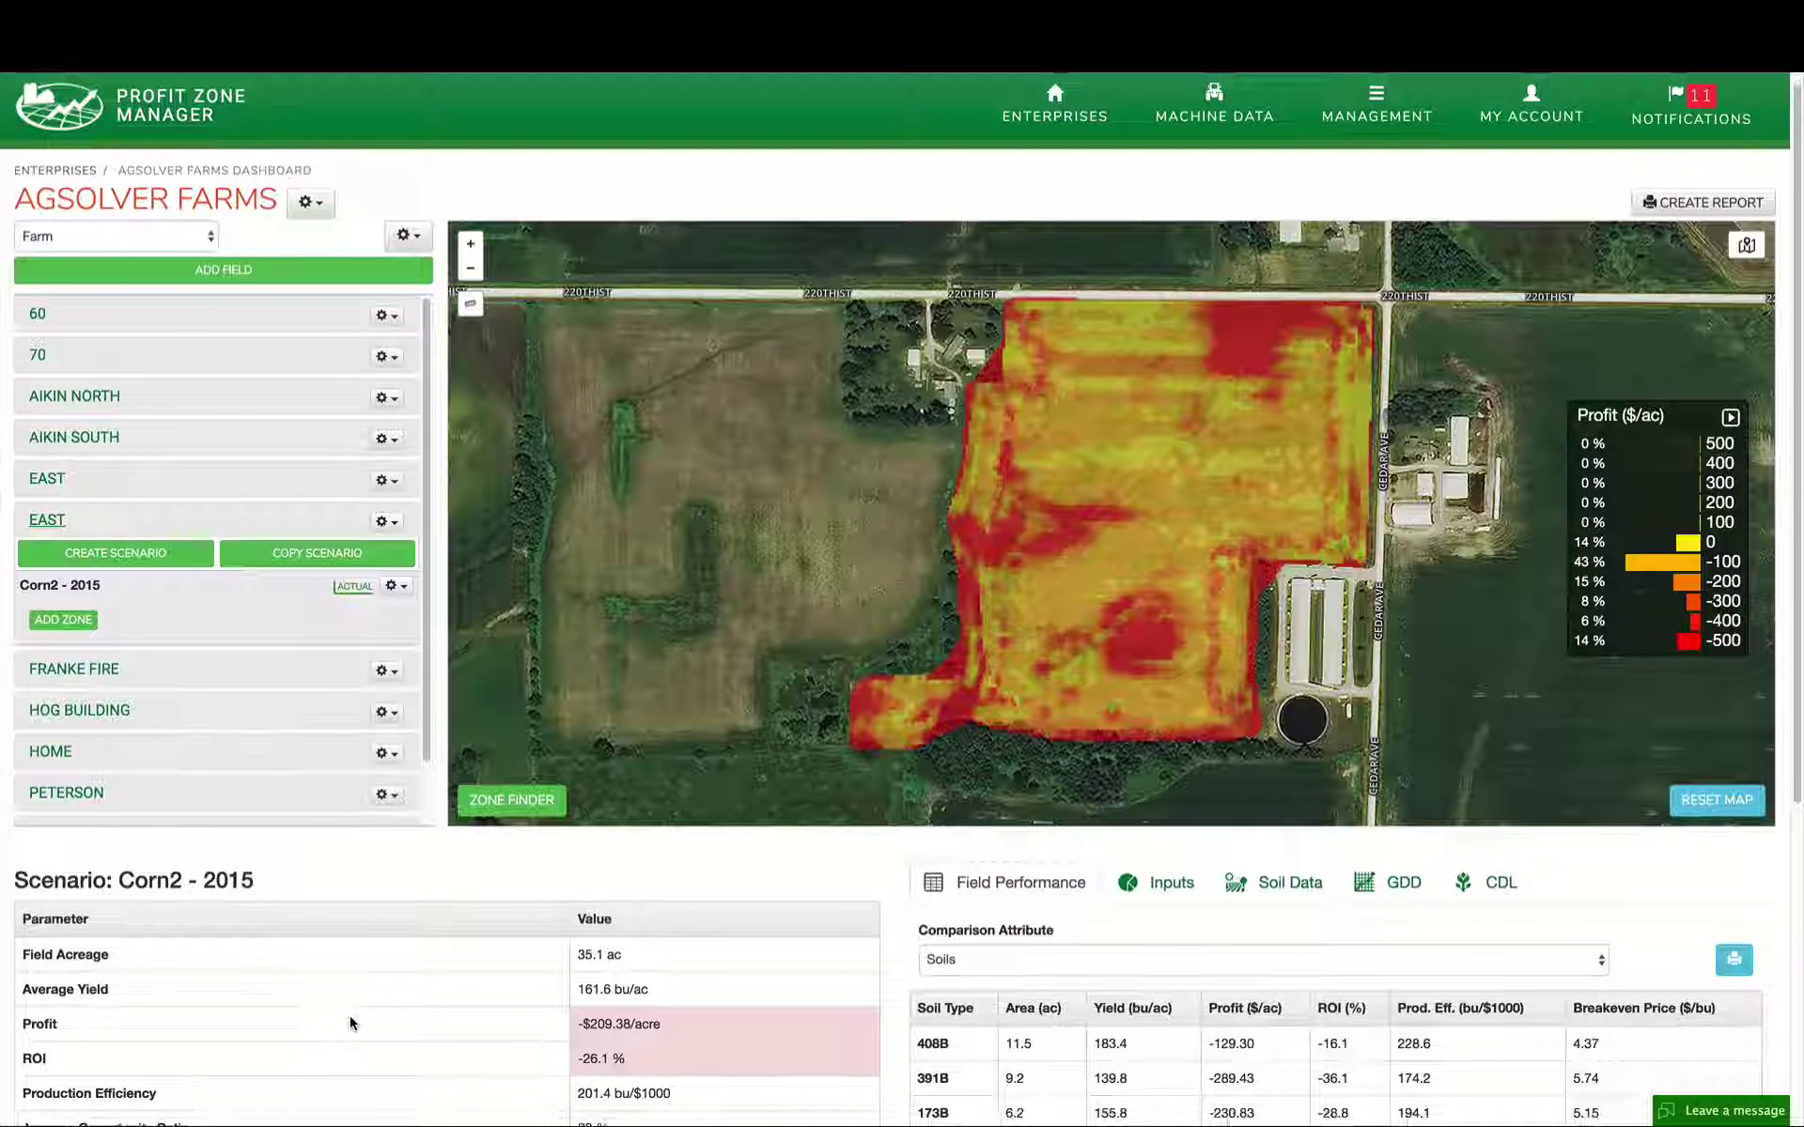